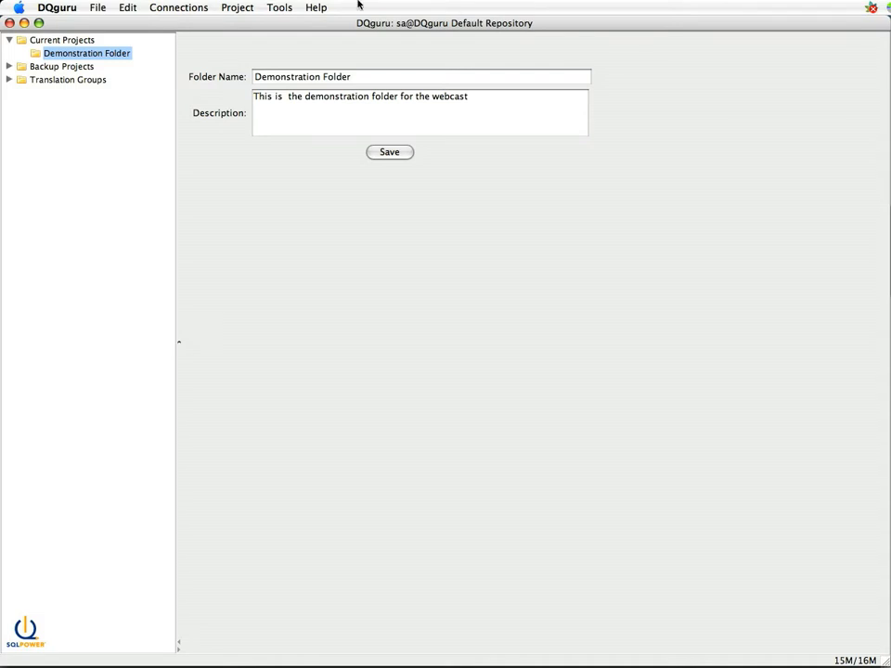
# Step: Create a new cleansing project in the Demonstration Folder and name it "Home Phone Cleansing"
pyautogui.click(252, 8)
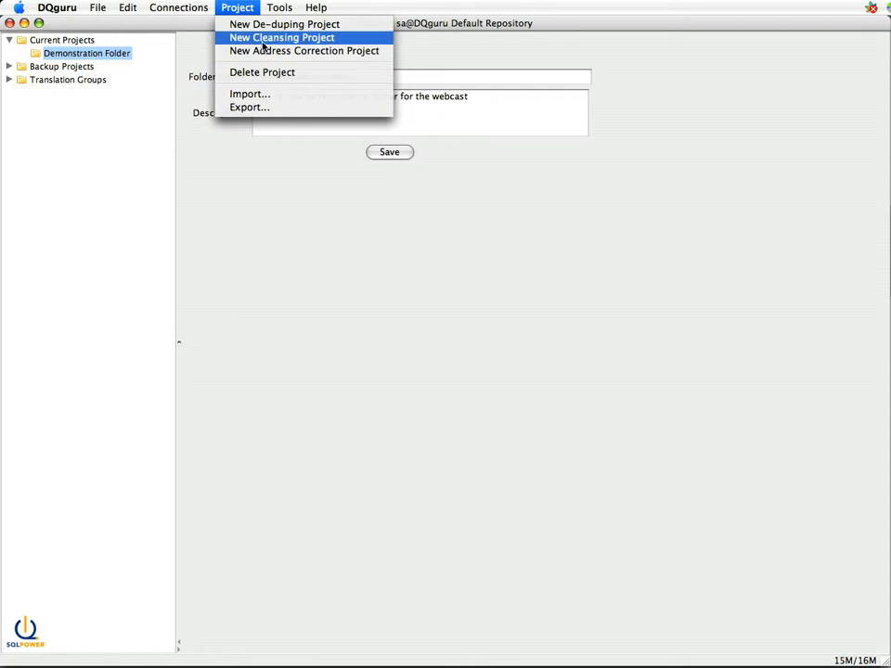
pyautogui.click(261, 39)
pyautogui.rightClick(110, 52)
pyautogui.moveTo(115, 56)
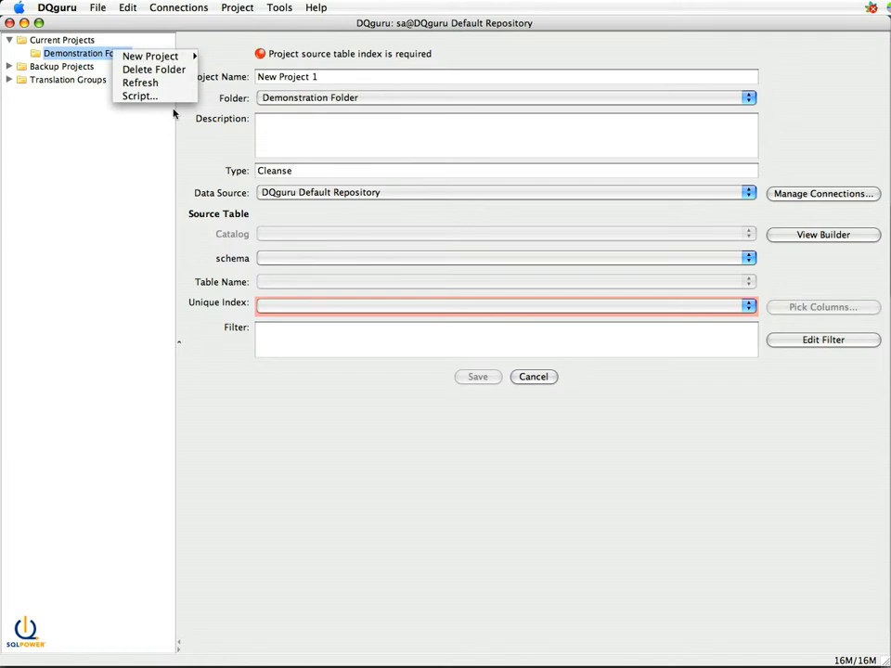
pyautogui.click(196, 146)
pyautogui.click(352, 79)
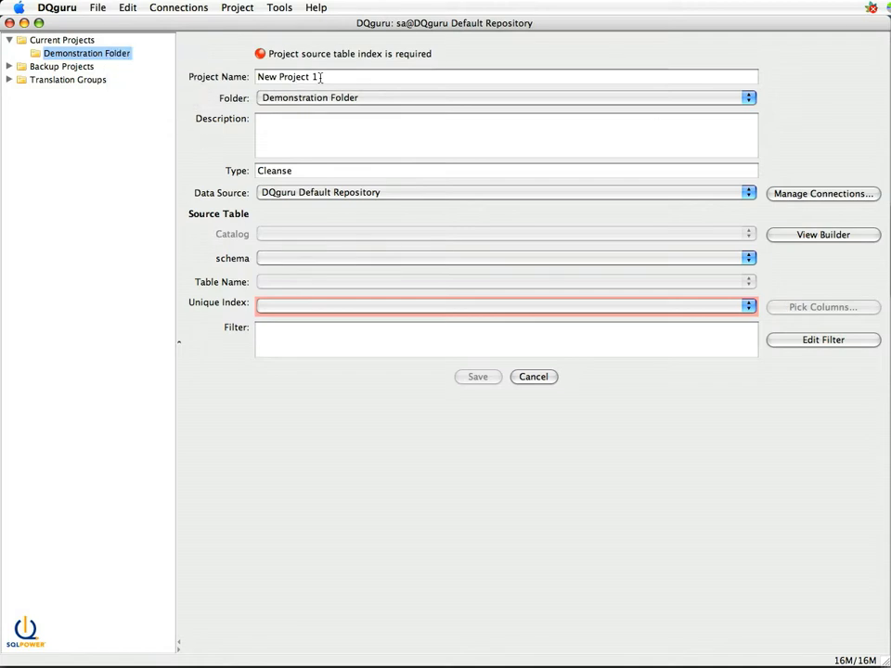
pyautogui.moveTo(384, 78); pyautogui.dragTo(259, 78)
pyautogui.write('Home ')
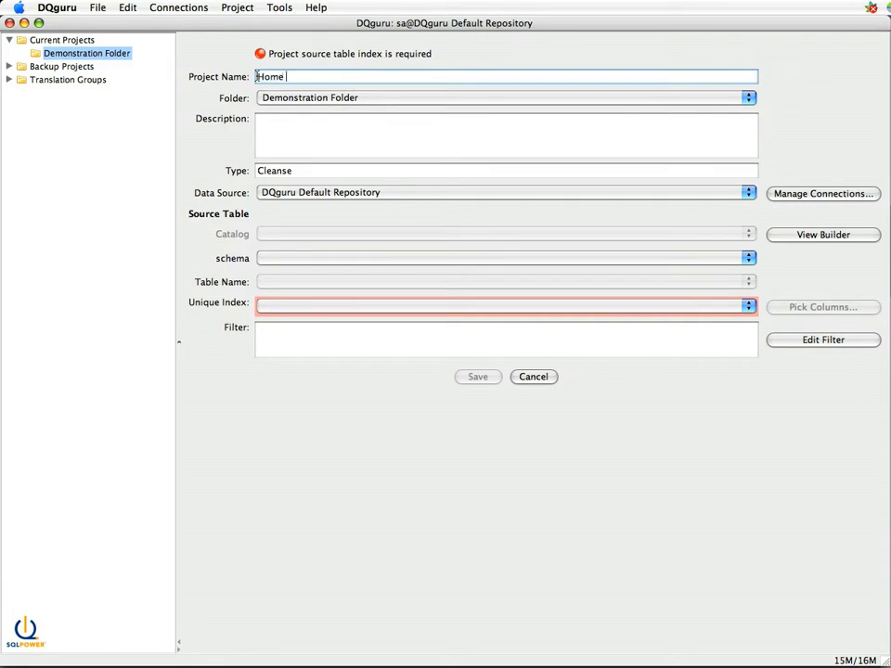
pyautogui.write('Phone Cleansing')
# Step: Set the project's data source to Demonstration Database and its source table to home_phone in database postgres, schema public
pyautogui.click(552, 194)
pyautogui.click(546, 206)
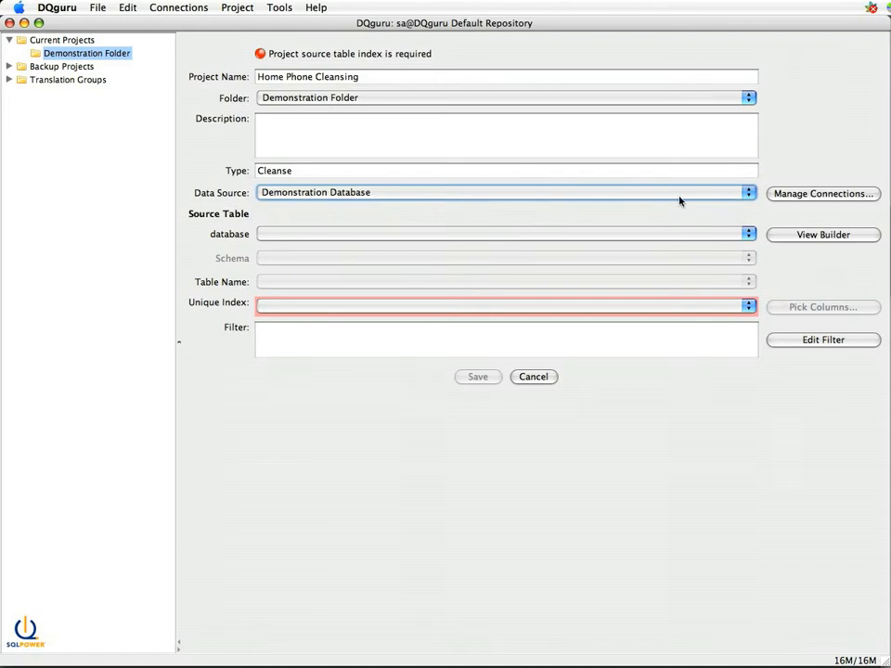
pyautogui.click(742, 235)
pyautogui.click(735, 237)
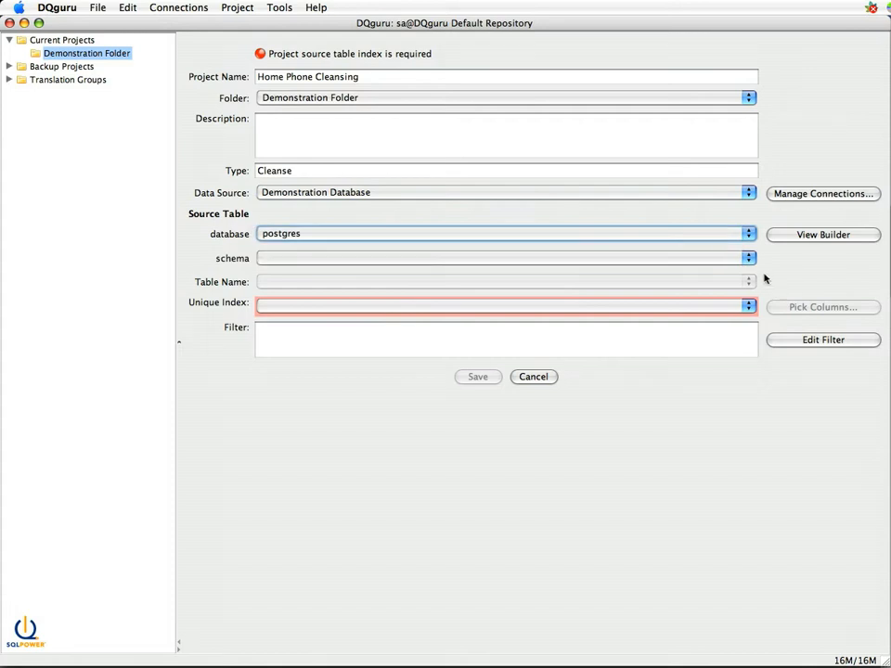
pyautogui.click(749, 259)
pyautogui.click(732, 284)
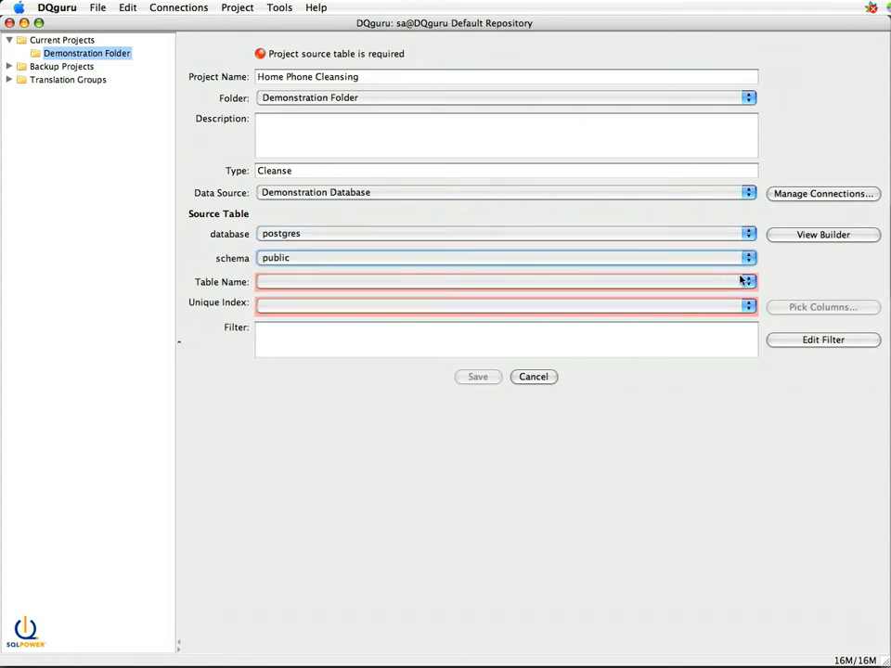
pyautogui.click(748, 281)
pyautogui.click(613, 301)
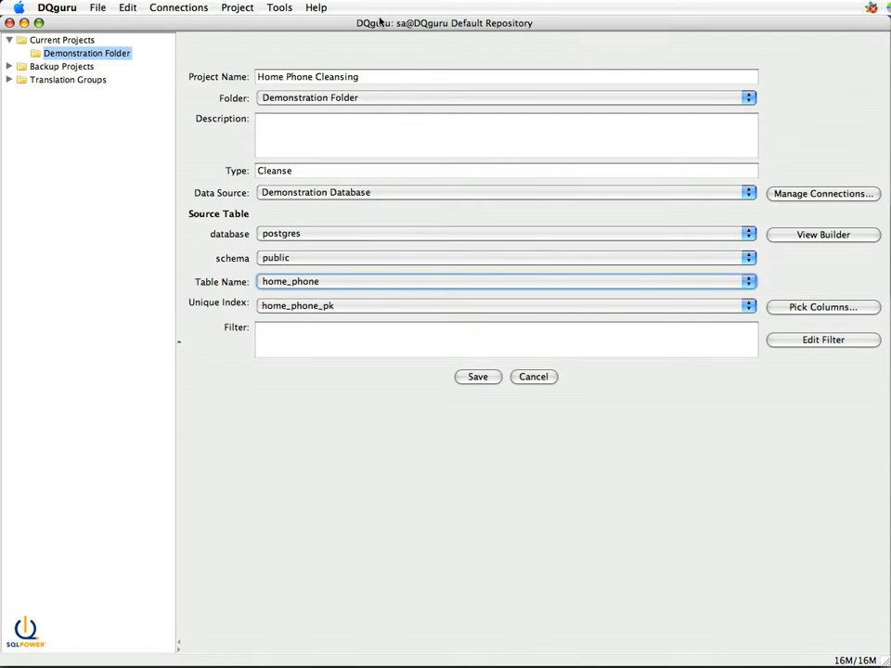
pyautogui.click(318, 8)
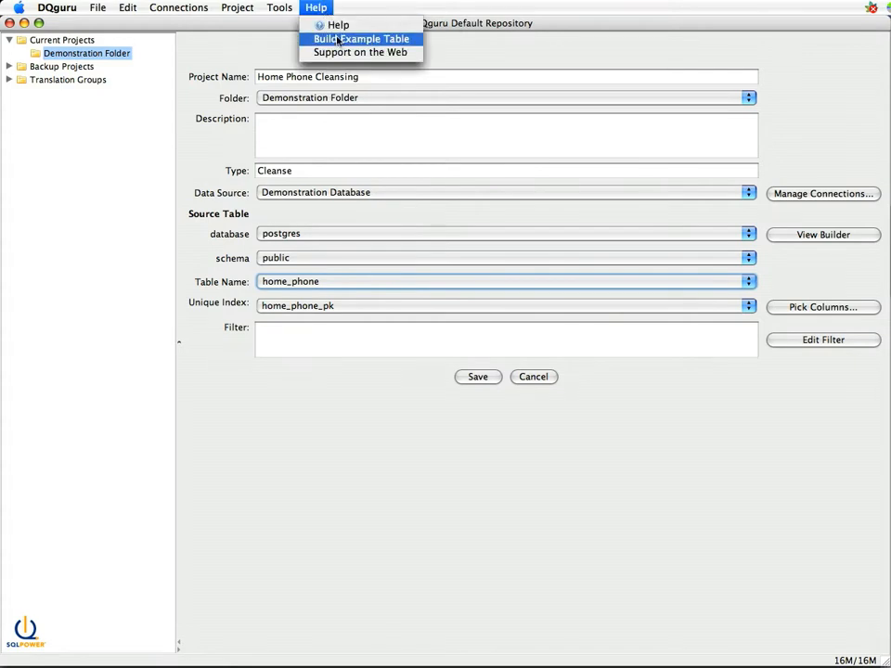
pyautogui.click(348, 38)
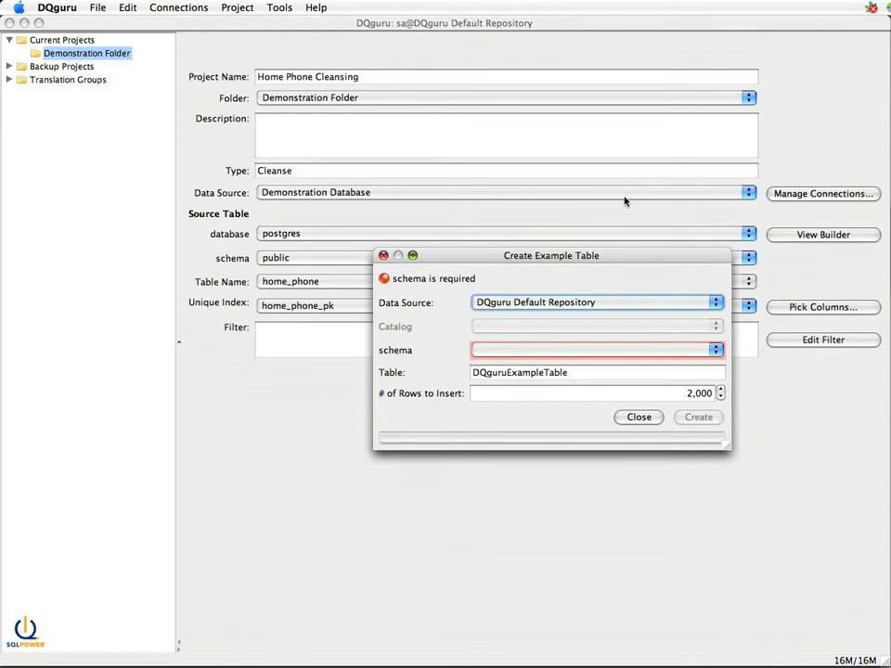
pyautogui.click(638, 417)
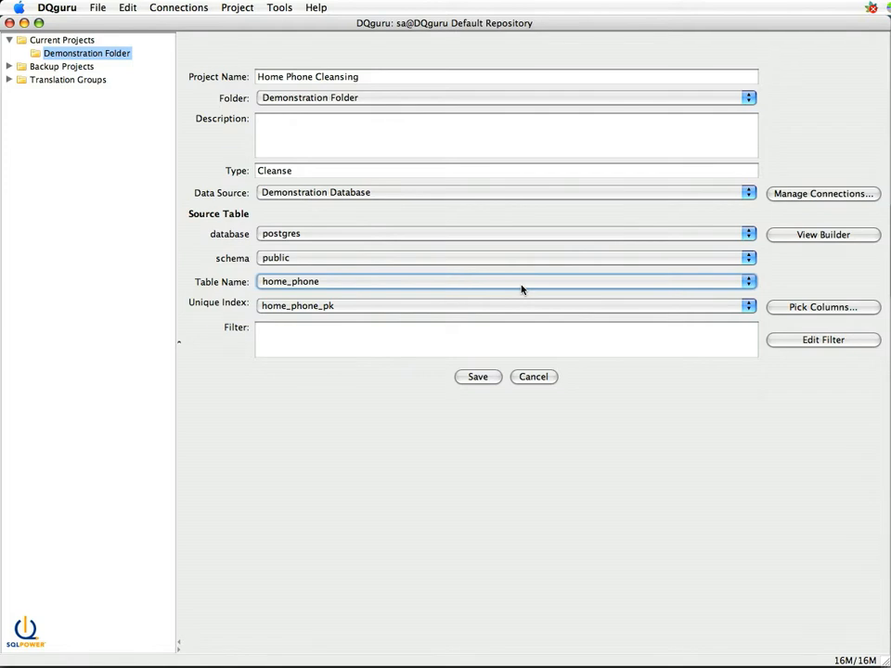
# Step: Switch to Wabit and examine the home_phone query results, sorting them by homephone and by id
pyautogui.press('super+Tab')
pyautogui.press('super+Tab')
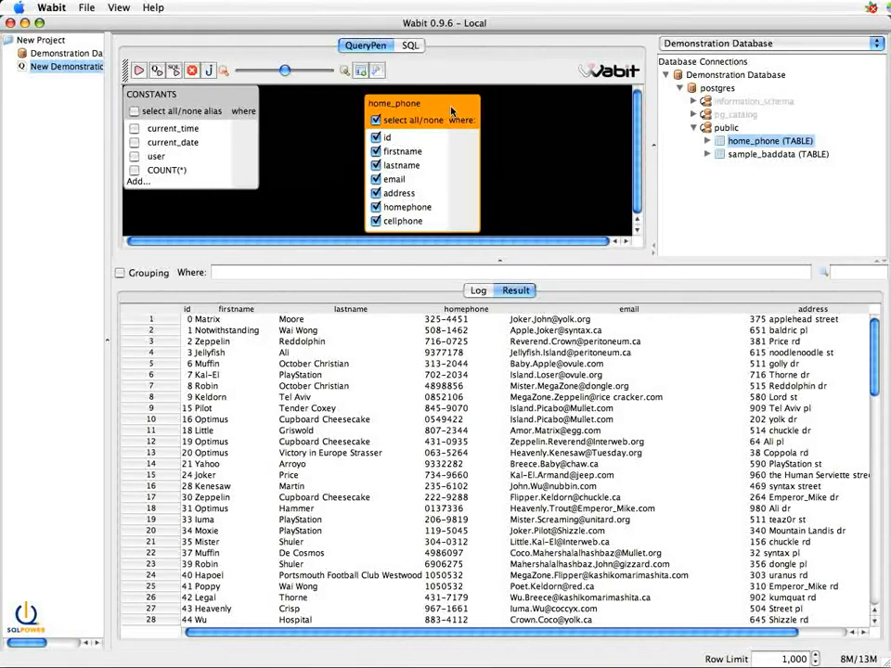
pyautogui.moveTo(460, 127); pyautogui.dragTo(463, 125)
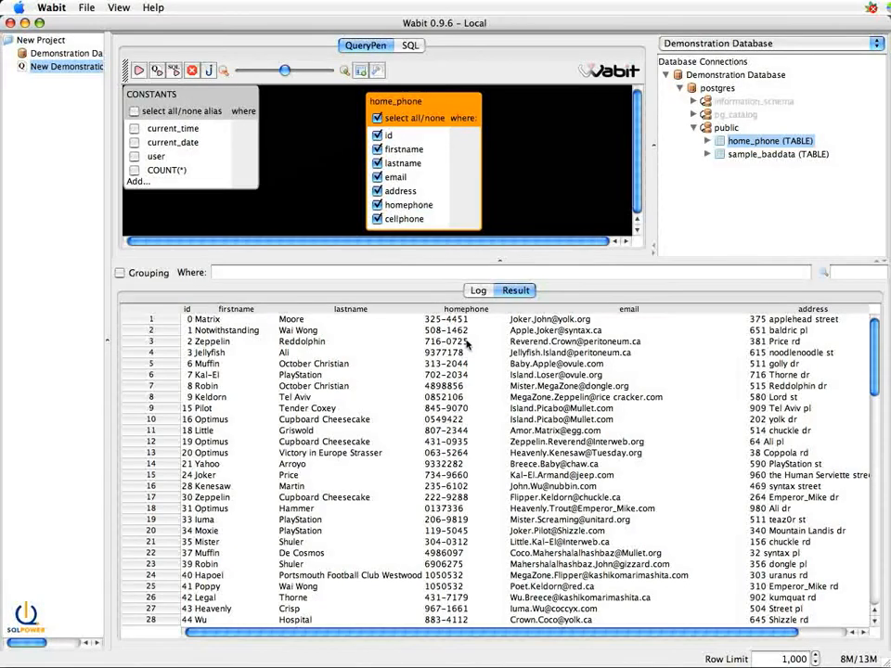
pyautogui.click(458, 312)
pyautogui.click(458, 310)
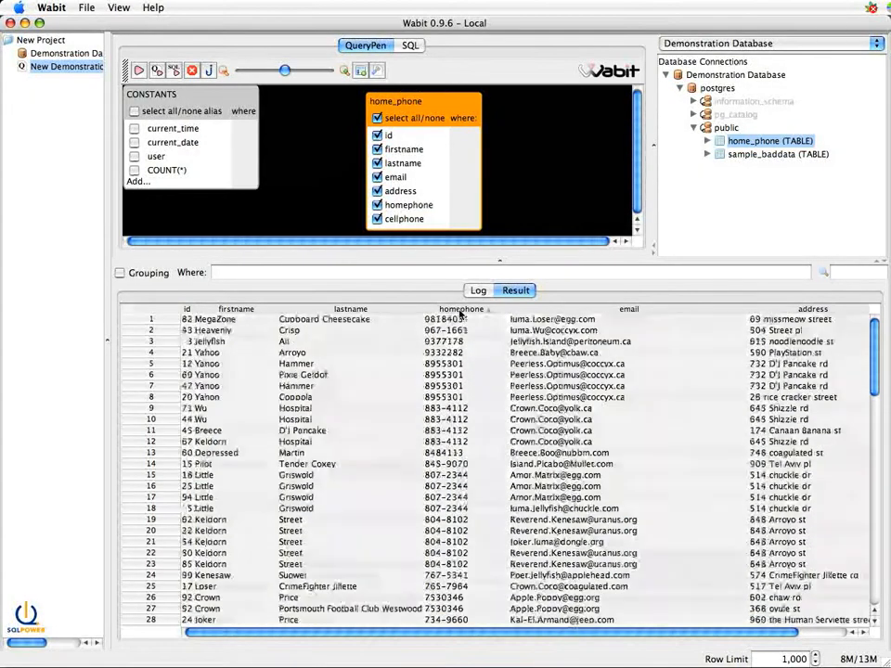
pyautogui.click(185, 309)
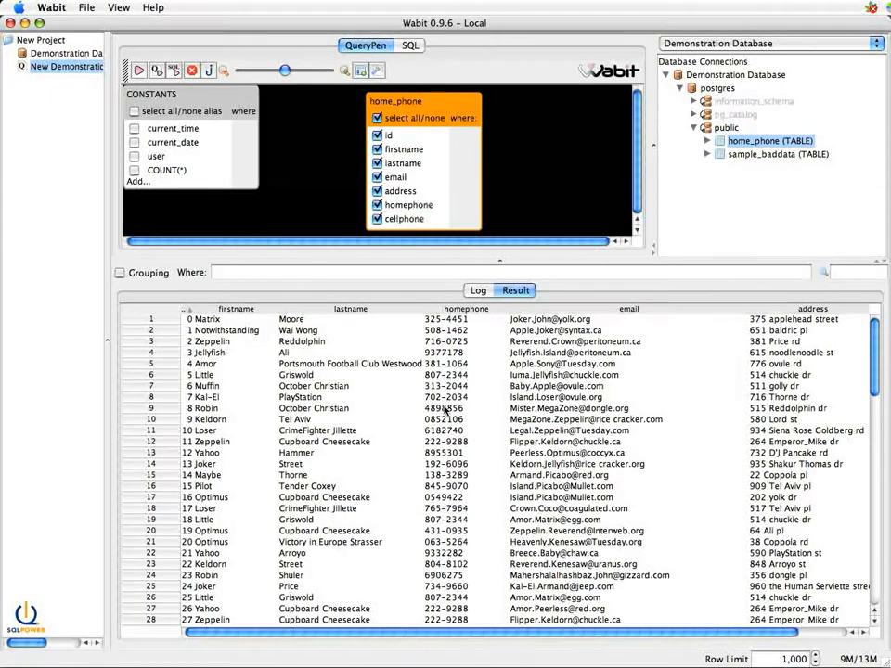
# Step: Switch back to DQguru, save the Home Phone Cleansing project and expand its contents
pyautogui.press('super+Tab')
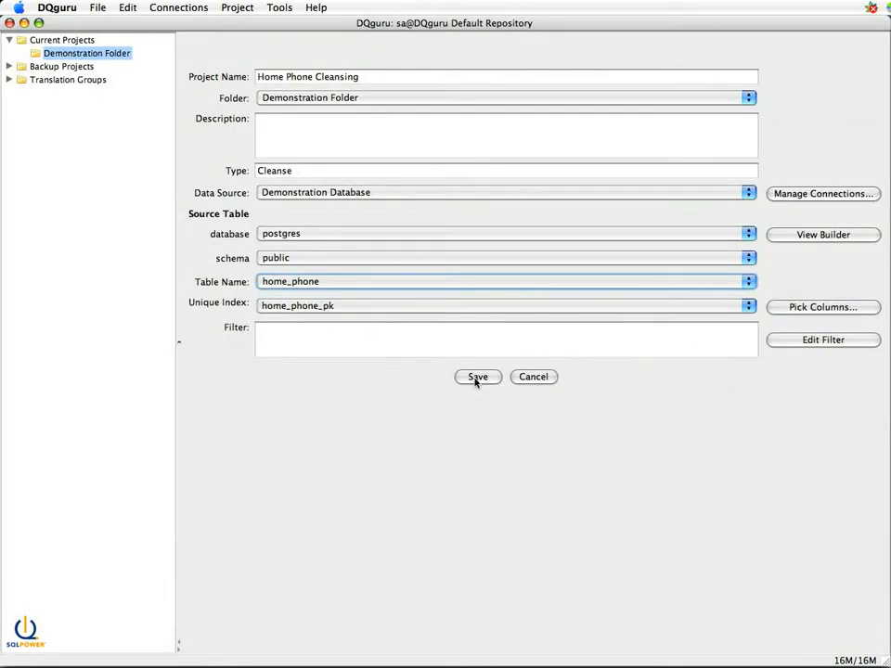
pyautogui.click(472, 377)
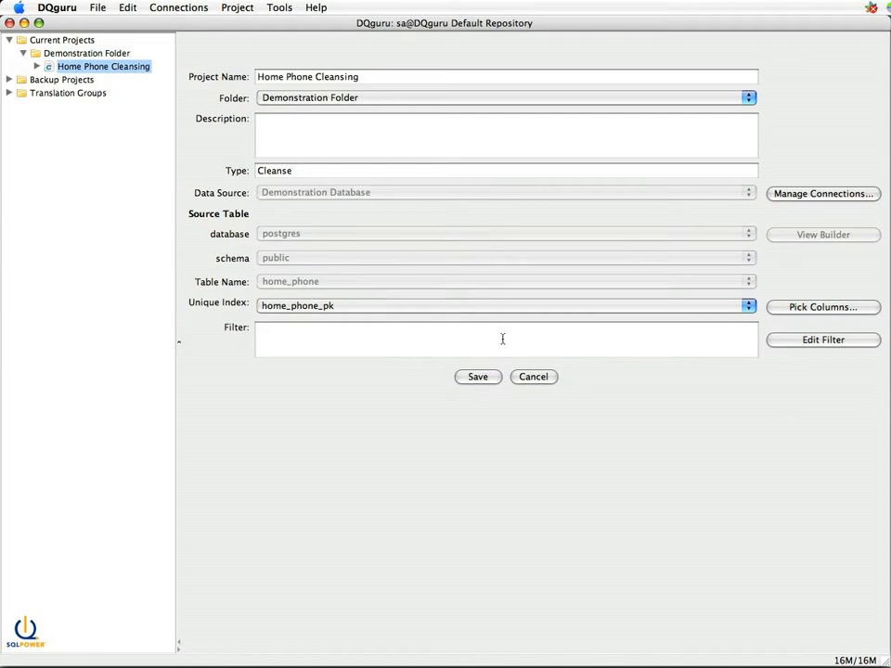
pyautogui.click(35, 67)
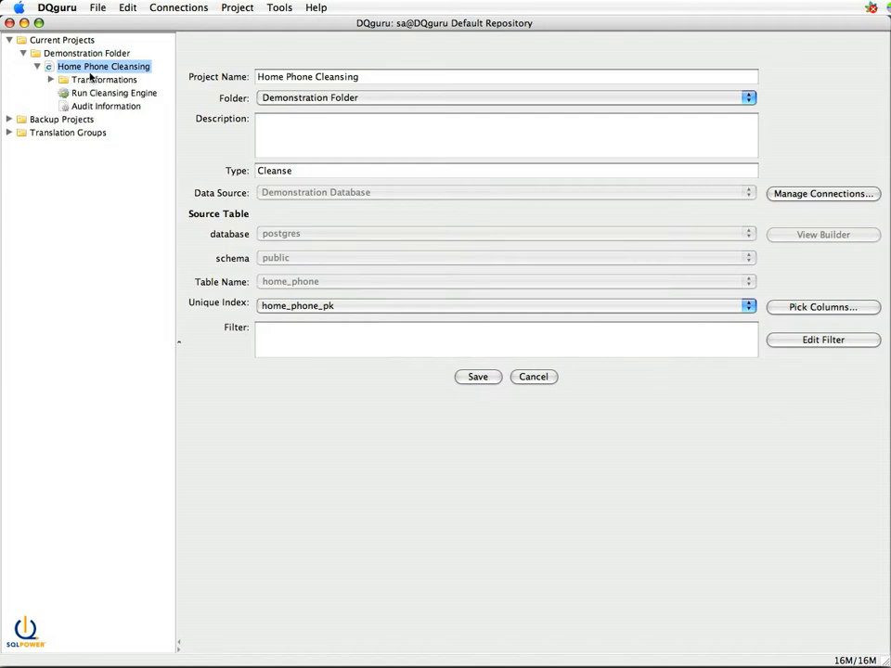
# Step: Create a new transformation in the Home Phone Cleansing project
pyautogui.click(92, 80)
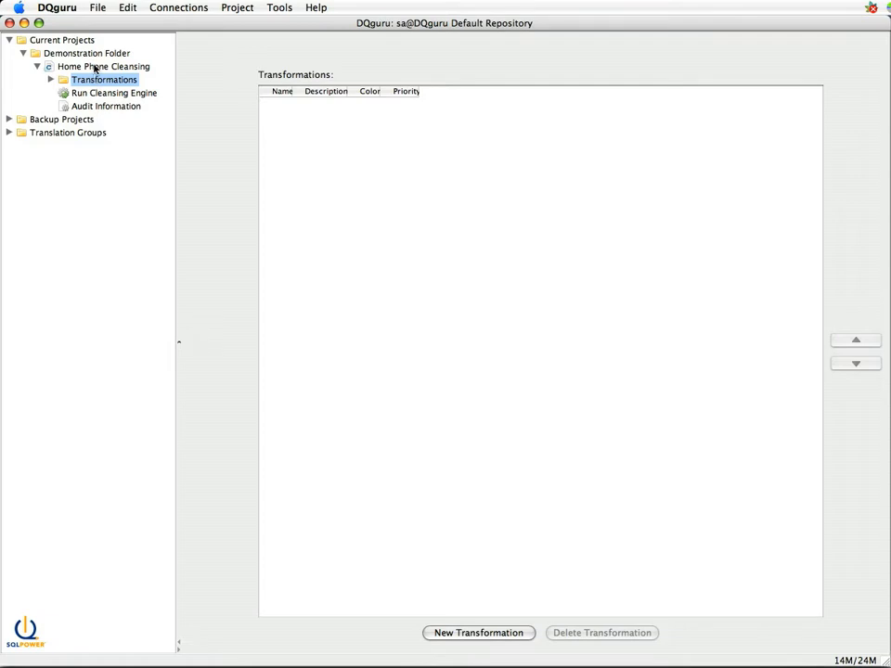
pyautogui.click(95, 67)
pyautogui.click(101, 81)
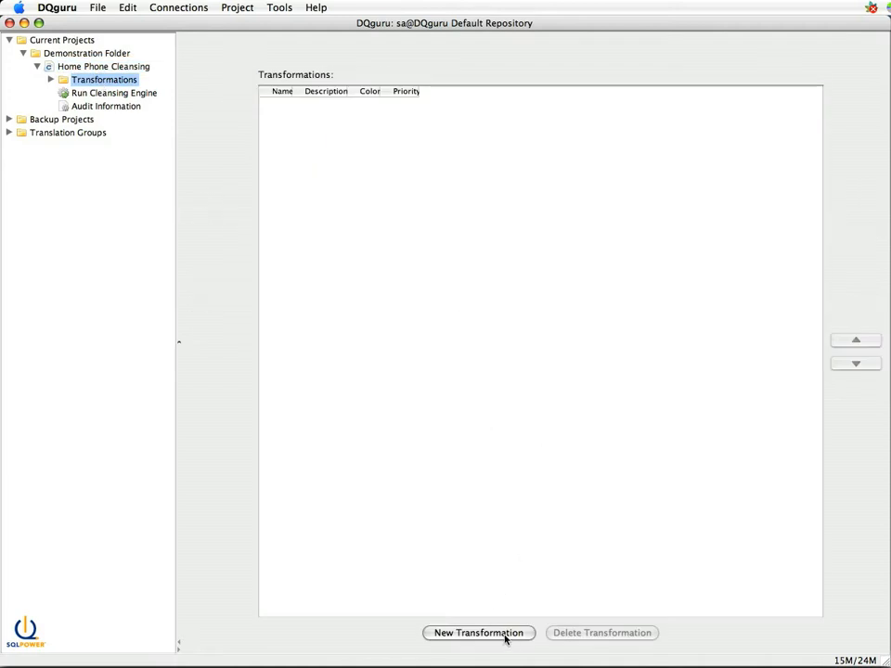
pyautogui.rightClick(127, 84)
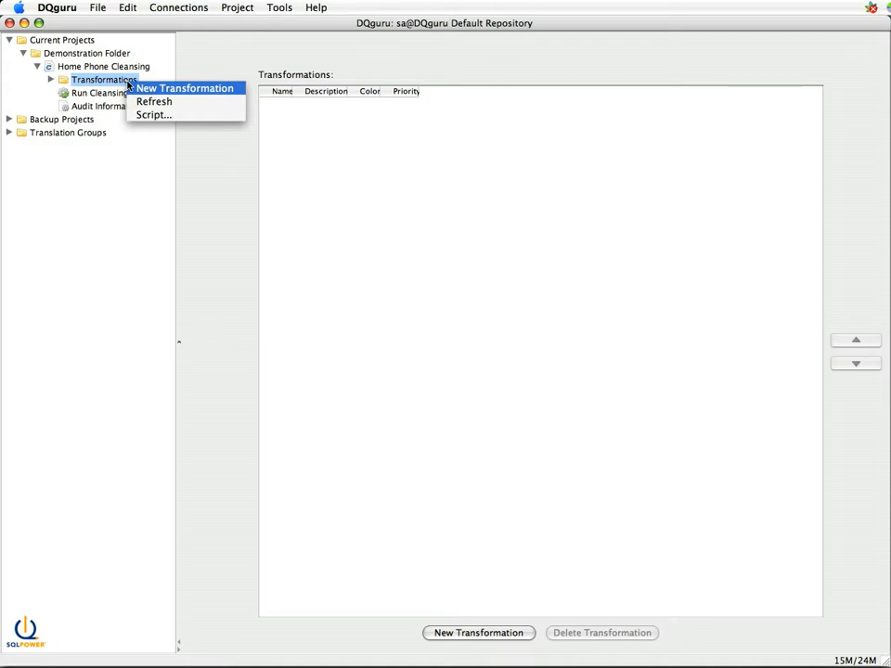
pyautogui.click(223, 68)
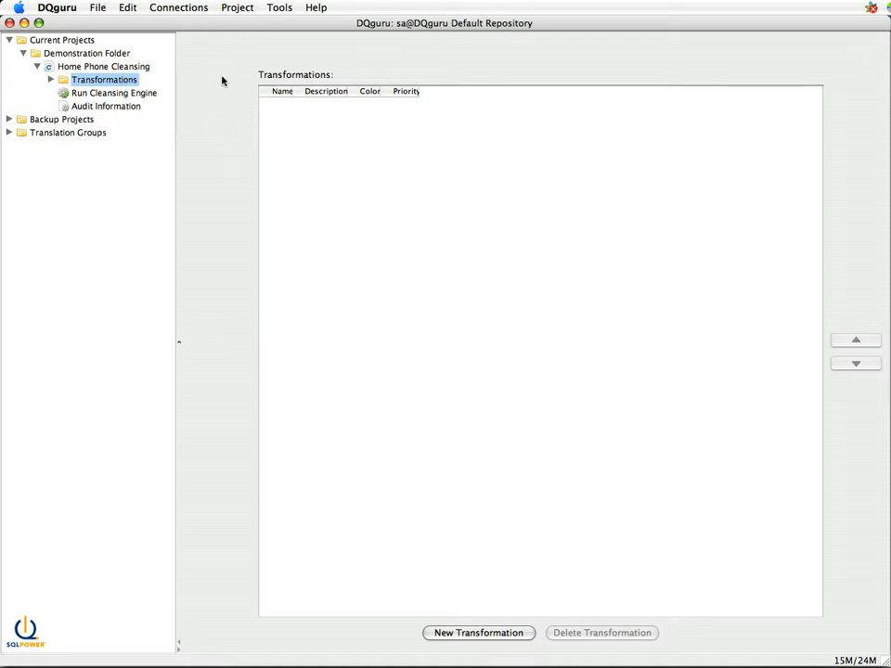
pyautogui.click(478, 633)
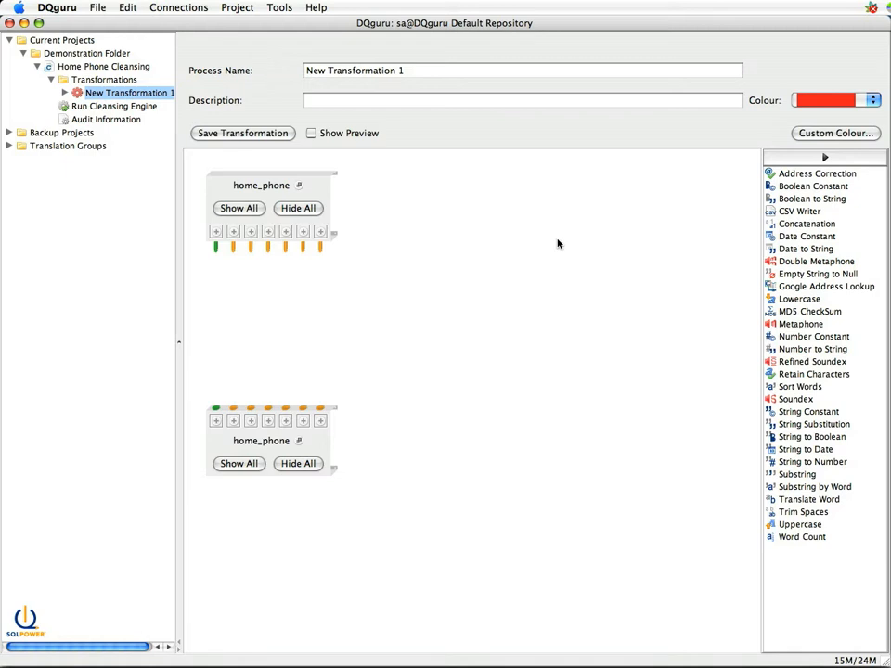
# Step: Reposition the input and output home_phone blocks farther to the right on the transformation canvas
pyautogui.moveTo(323, 187); pyautogui.dragTo(358, 193)
pyautogui.click(328, 436)
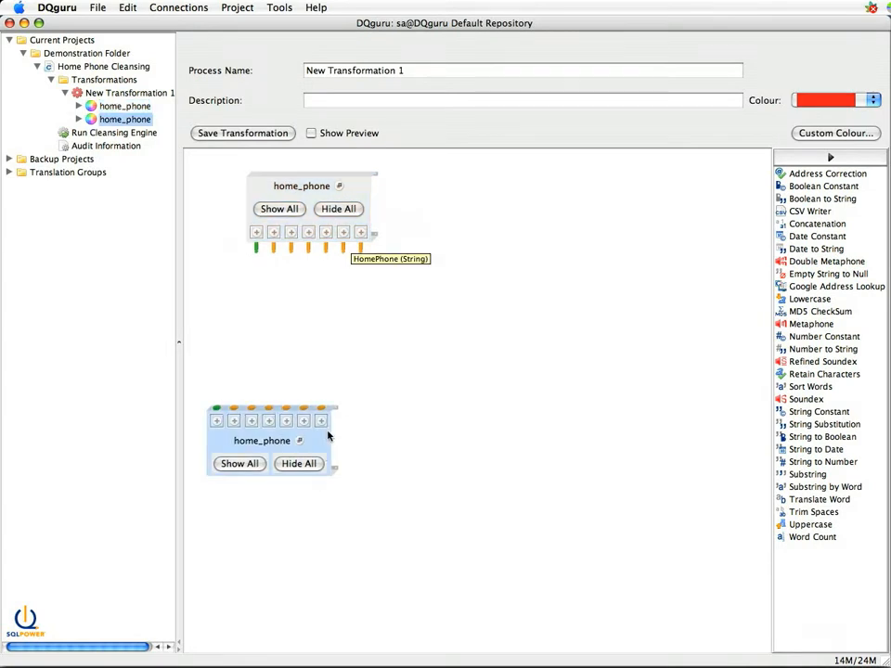
pyautogui.moveTo(328, 437); pyautogui.dragTo(377, 447)
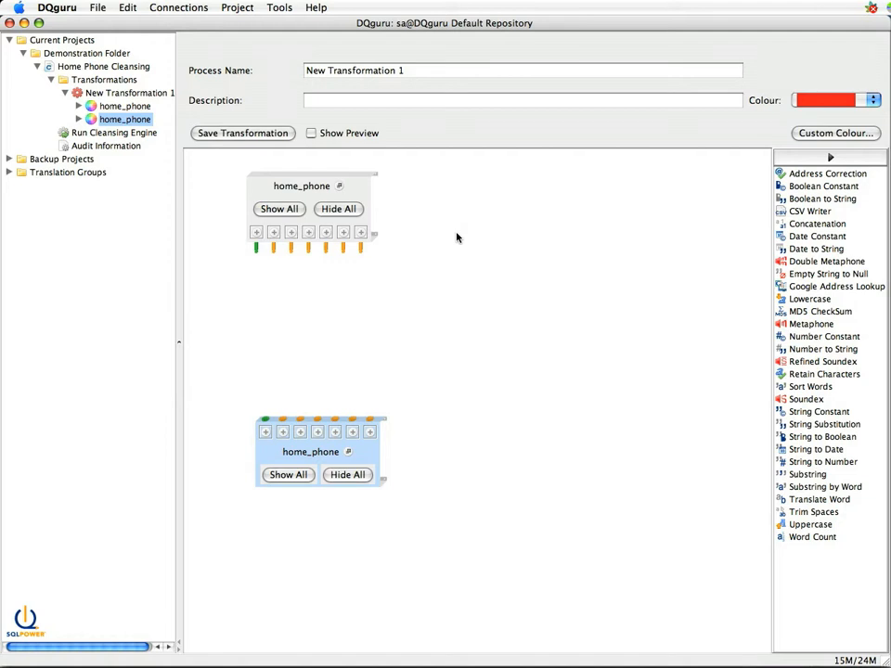
# Step: Show all column names on both home_phone blocks and move the output block left so all its columns can be inspected
pyautogui.click(293, 212)
pyautogui.click(376, 182)
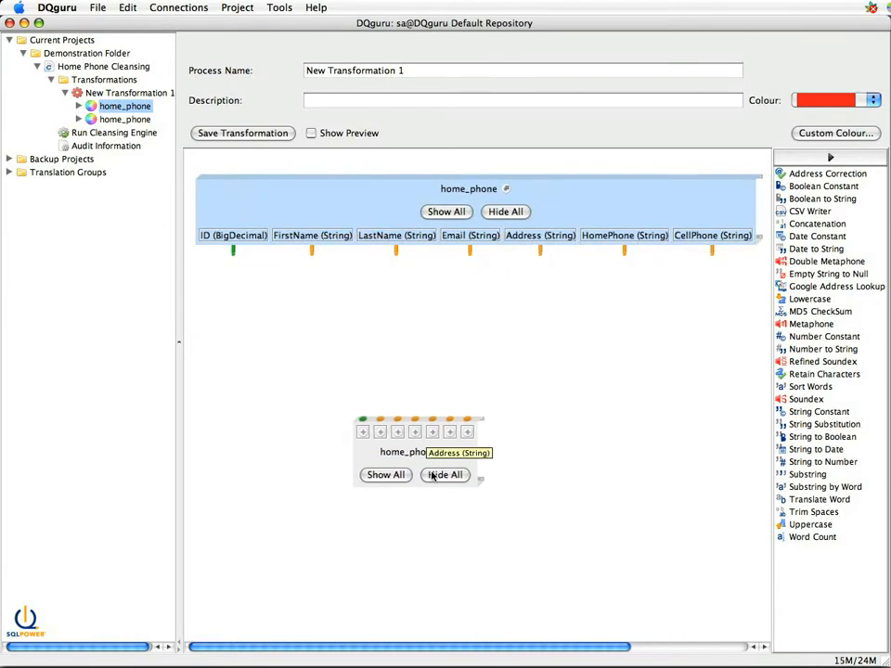
pyautogui.click(400, 475)
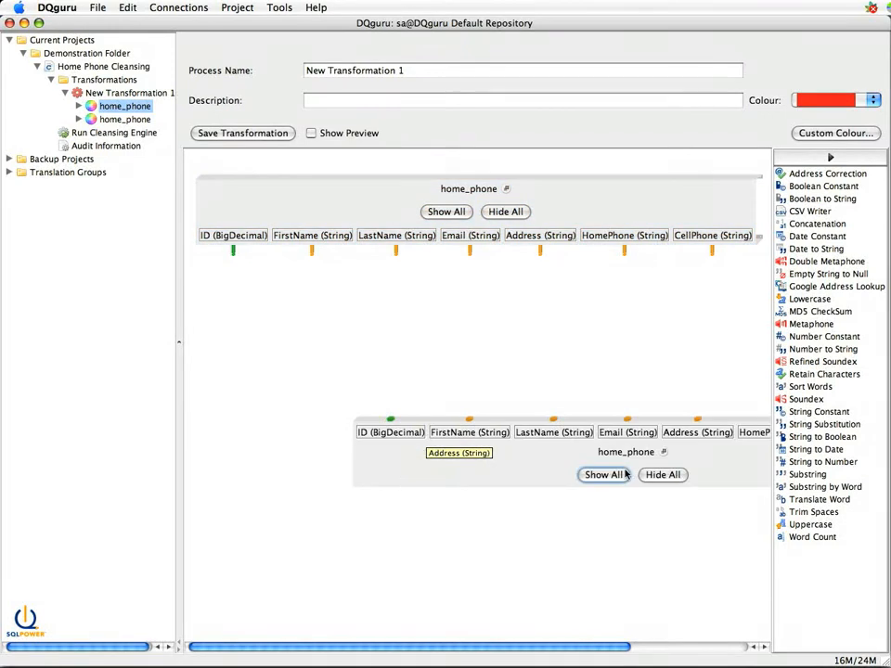
pyautogui.moveTo(513, 474); pyautogui.dragTo(328, 479)
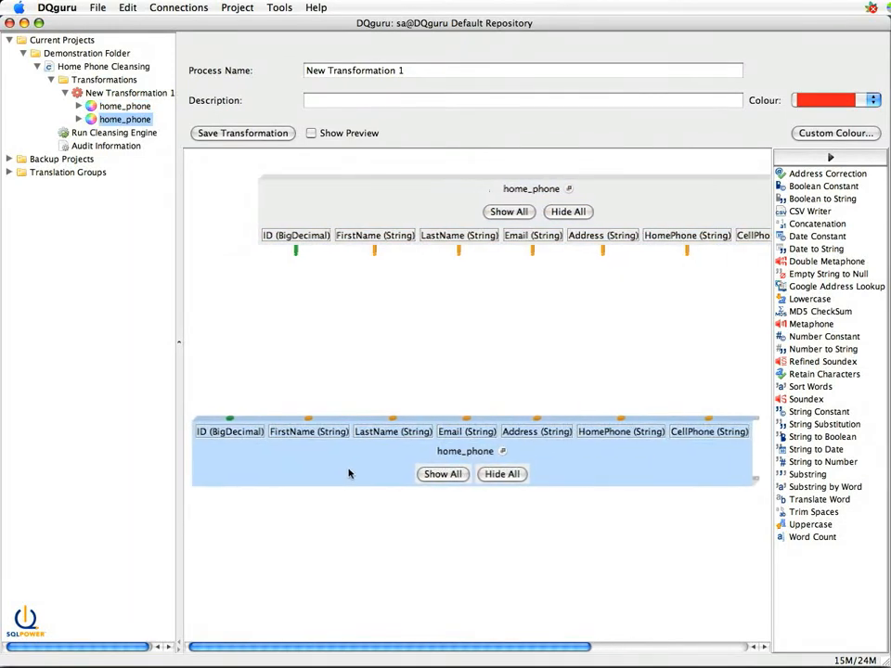
# Step: Collapse the columns of both home_phone blocks, leaving only HomePhone expanded, and shift the input block left
pyautogui.click(502, 474)
pyautogui.moveTo(489, 184); pyautogui.dragTo(426, 189)
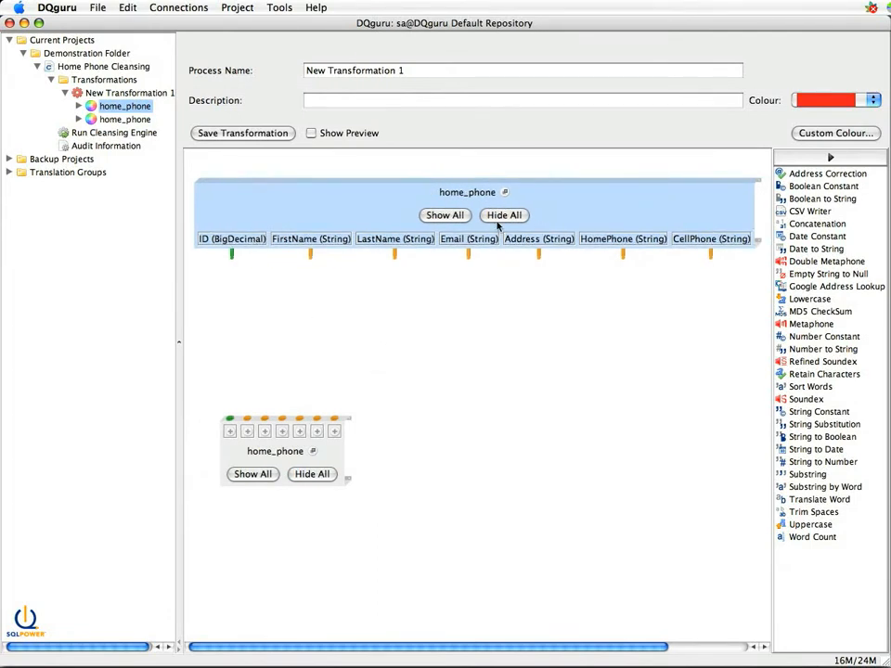
pyautogui.moveTo(468, 254); pyautogui.dragTo(495, 284)
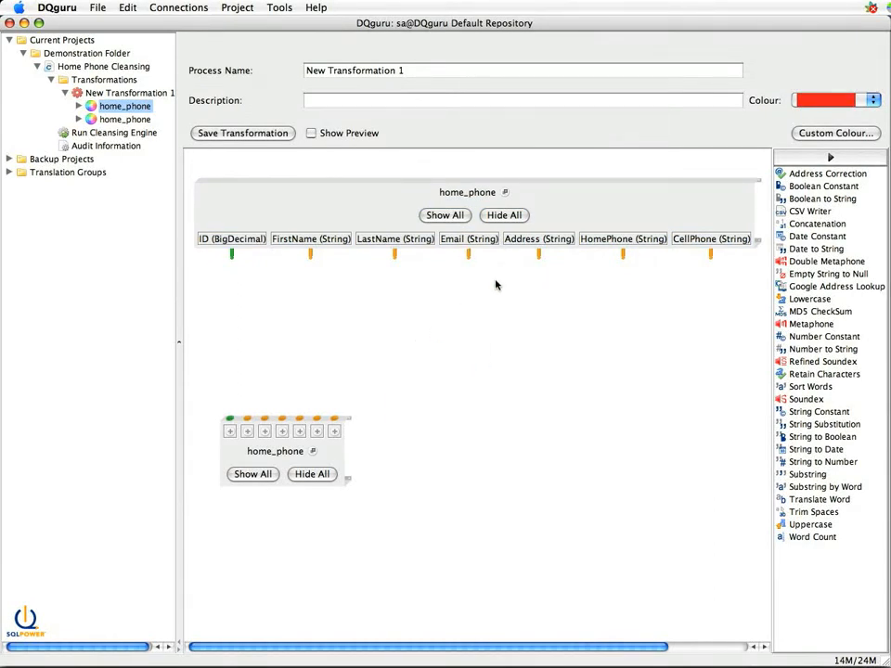
pyautogui.click(495, 214)
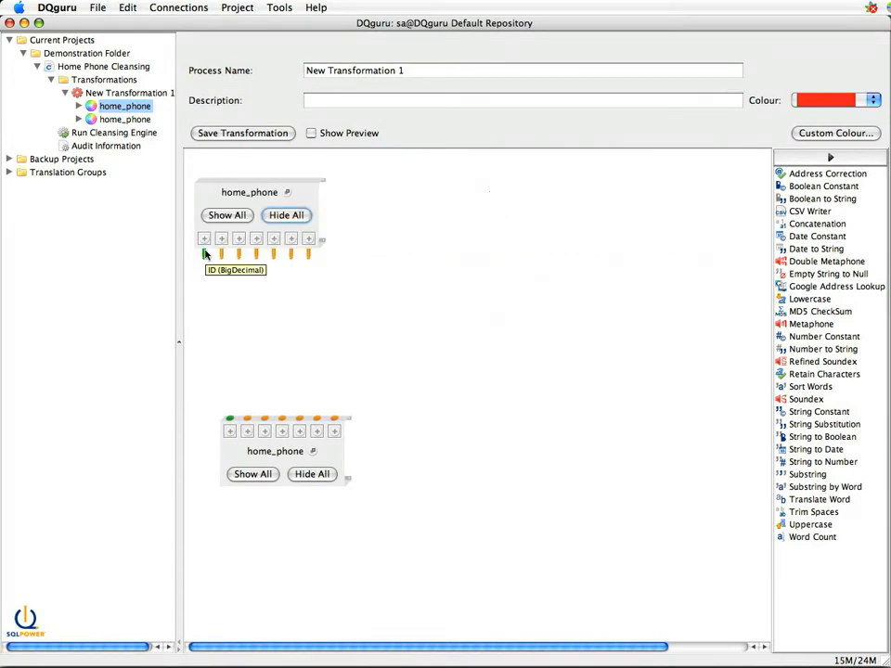
pyautogui.click(290, 243)
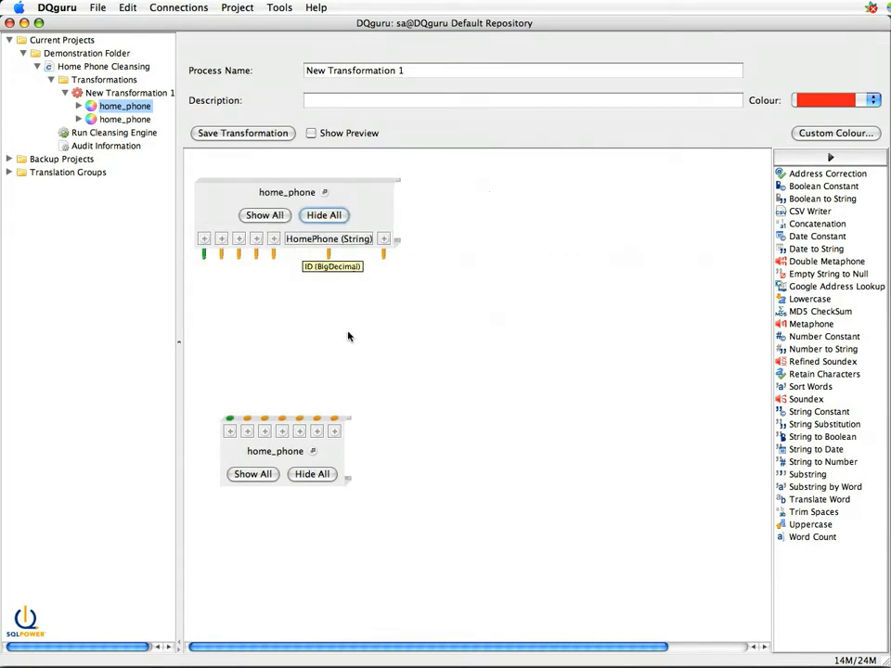
pyautogui.click(317, 431)
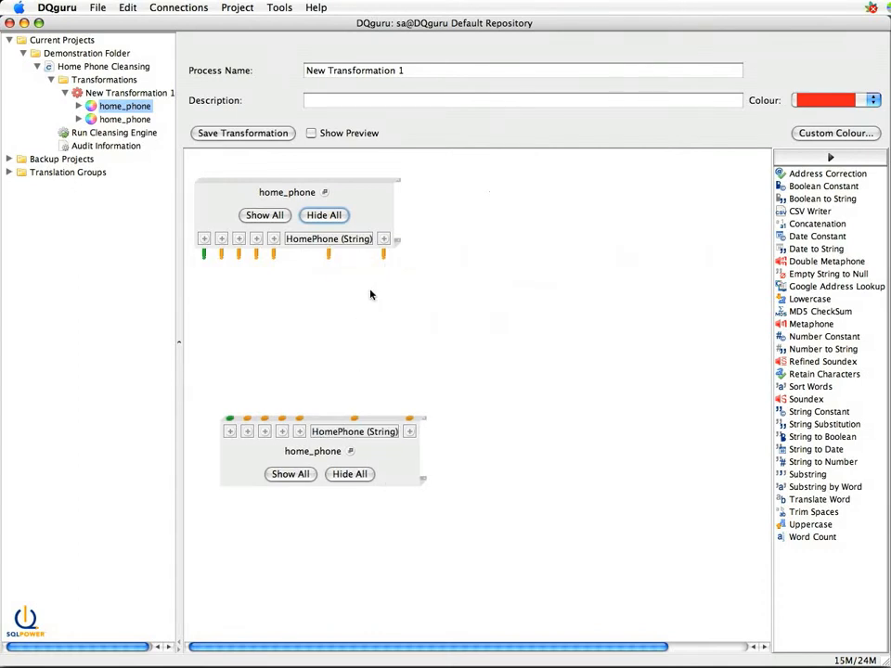
# Step: Connect every column except HomePhone from the input home_phone block to its matching column on the output home_phone block
pyautogui.moveTo(204, 257); pyautogui.dragTo(229, 415)
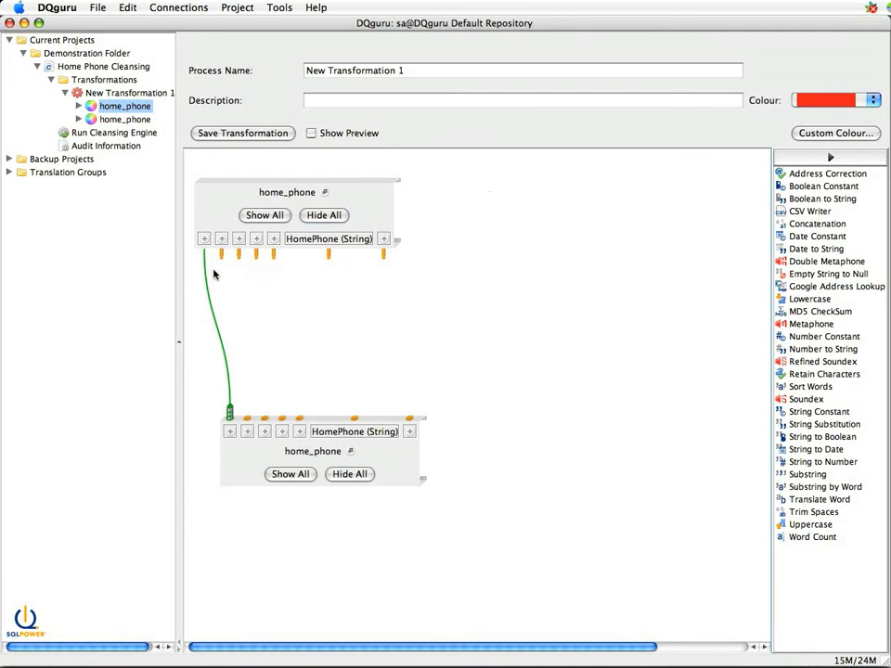
pyautogui.moveTo(222, 254); pyautogui.dragTo(247, 411)
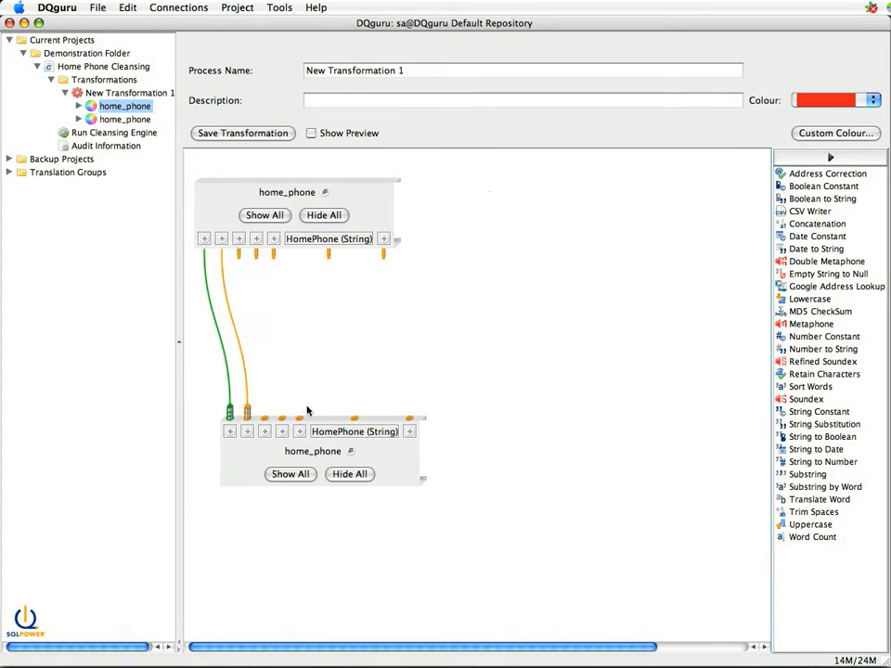
pyautogui.moveTo(238, 257); pyautogui.dragTo(264, 411)
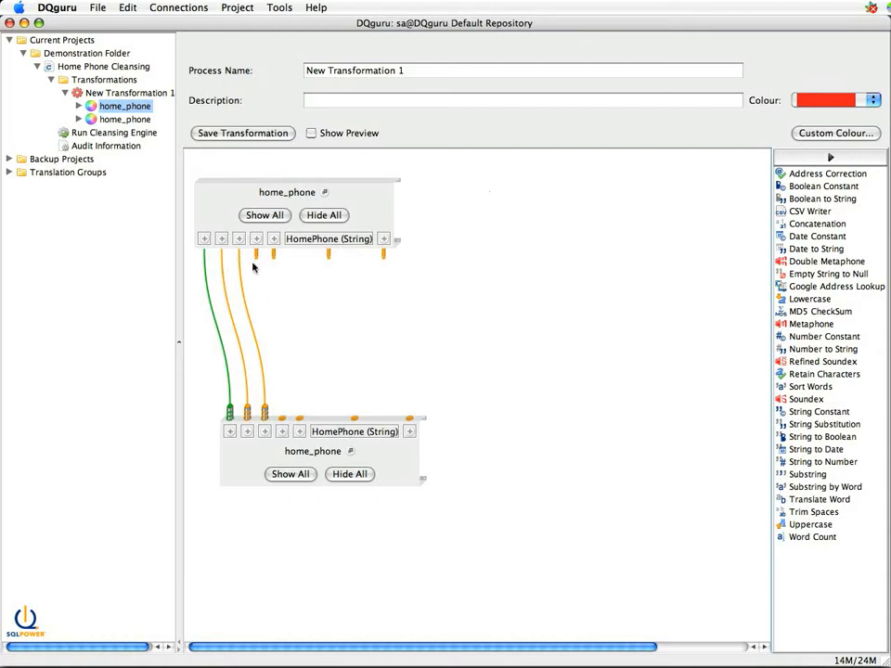
pyautogui.moveTo(258, 259); pyautogui.dragTo(282, 411)
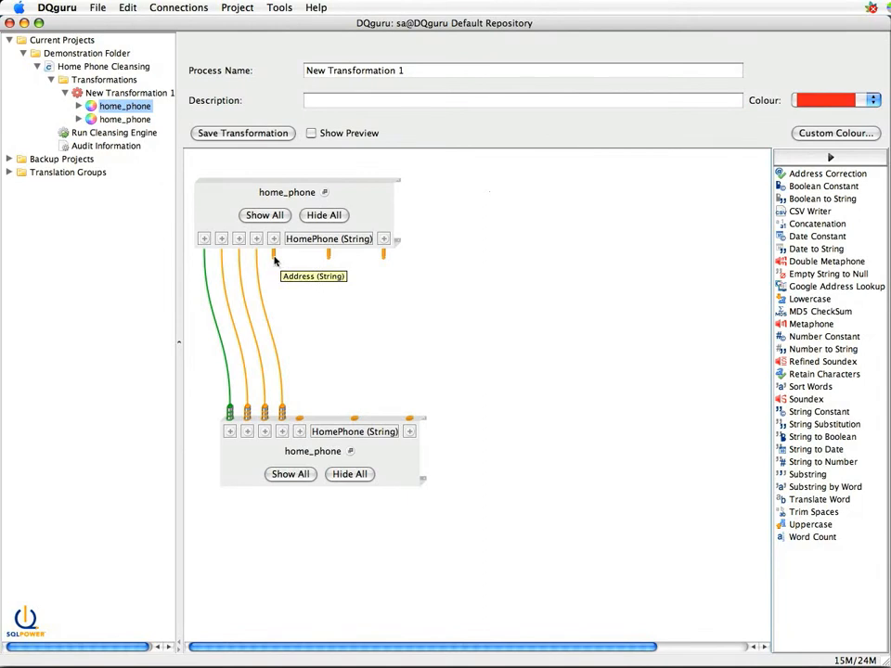
pyautogui.moveTo(275, 261); pyautogui.dragTo(299, 411)
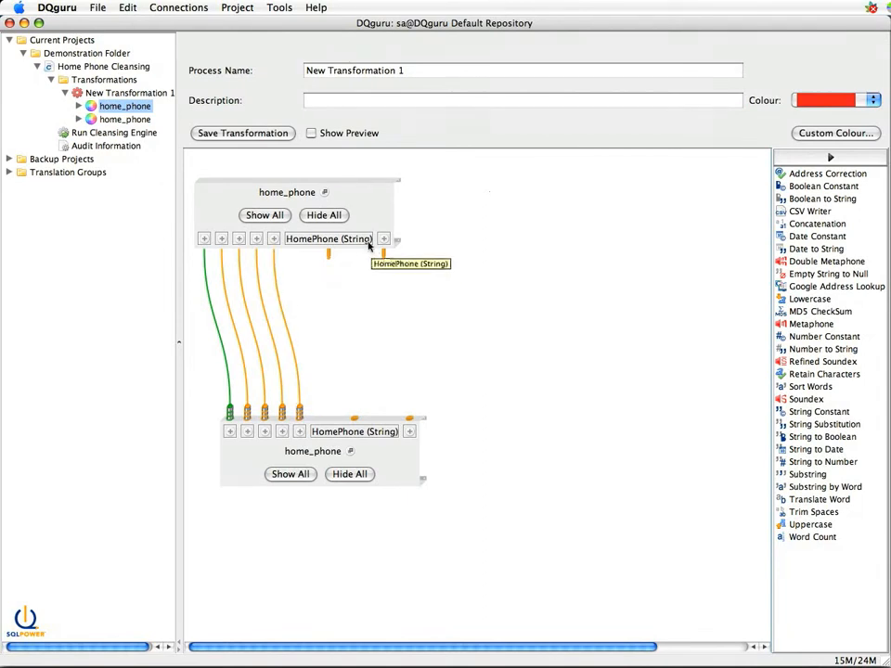
pyautogui.moveTo(382, 252); pyautogui.dragTo(409, 411)
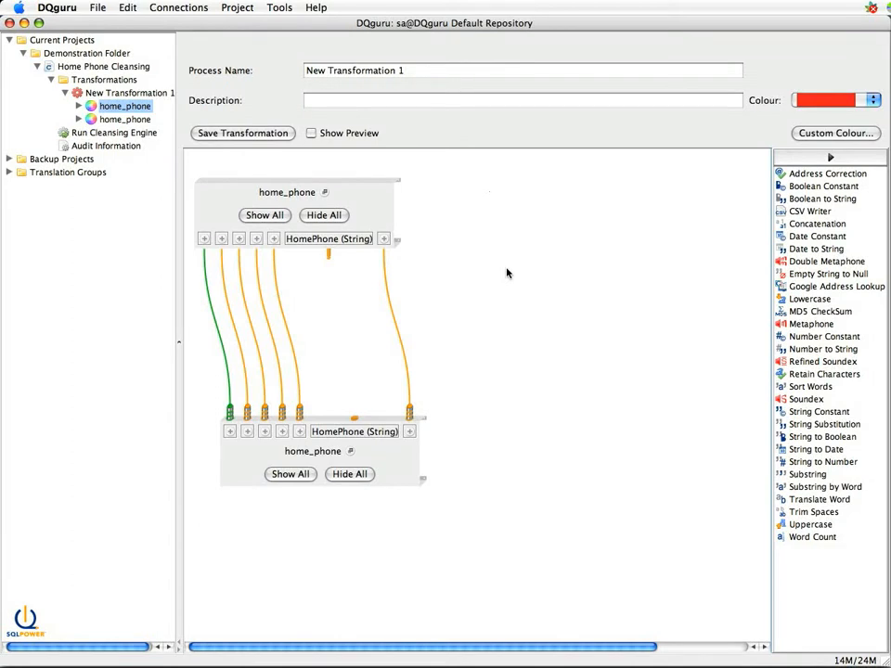
# Step: Add a Retain Characters block that keeps [0-9] using regular expressions, and feed it the input block's HomePhone column
pyautogui.moveTo(819, 374); pyautogui.dragTo(590, 283)
pyautogui.click(601, 271)
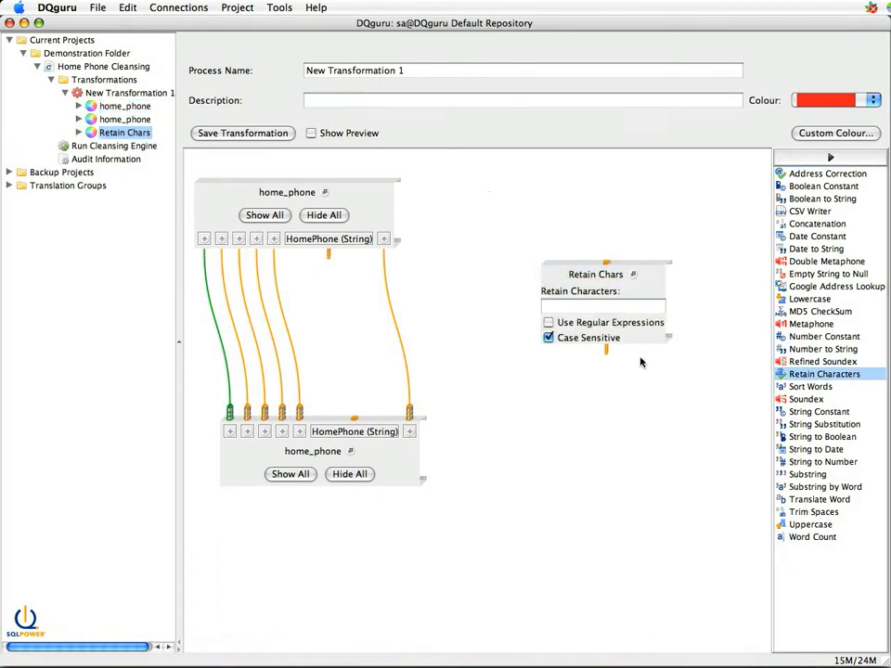
pyautogui.click(594, 306)
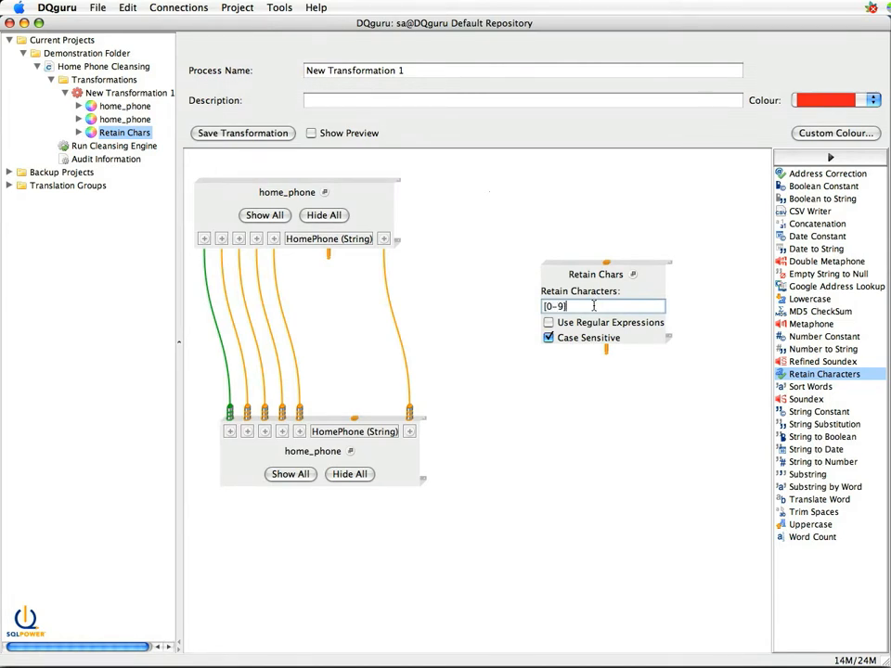
pyautogui.click(549, 322)
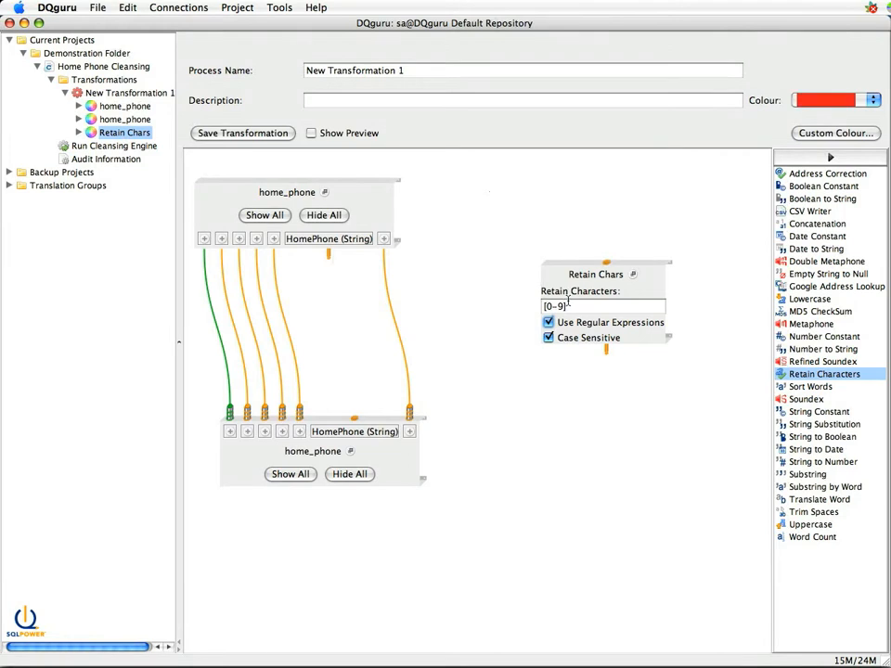
pyautogui.moveTo(328, 253); pyautogui.dragTo(613, 245)
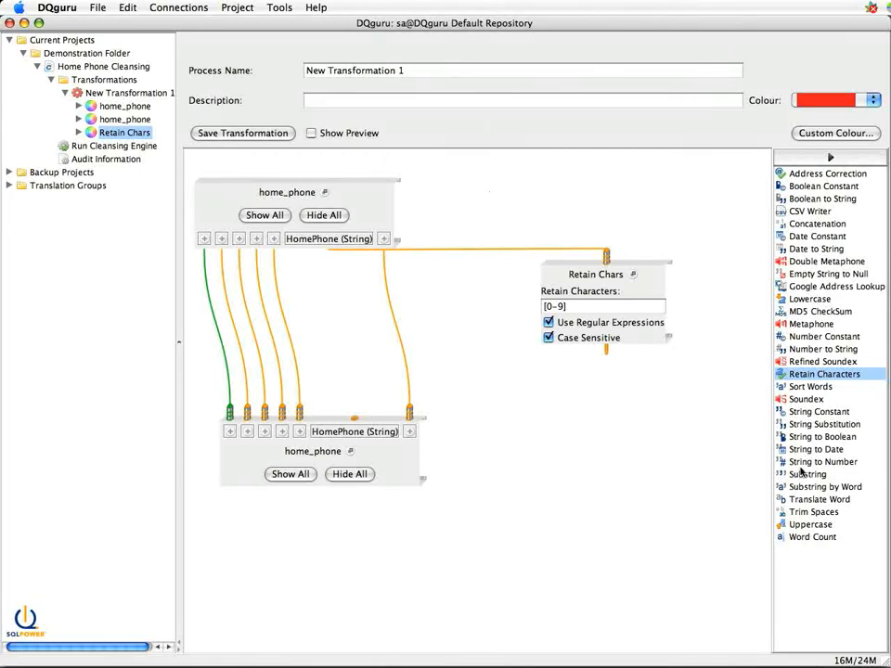
# Step: Add a Substring block fed by the Retain Chars output, set its End Index to 3 and collapse it
pyautogui.moveTo(807, 474); pyautogui.dragTo(533, 407)
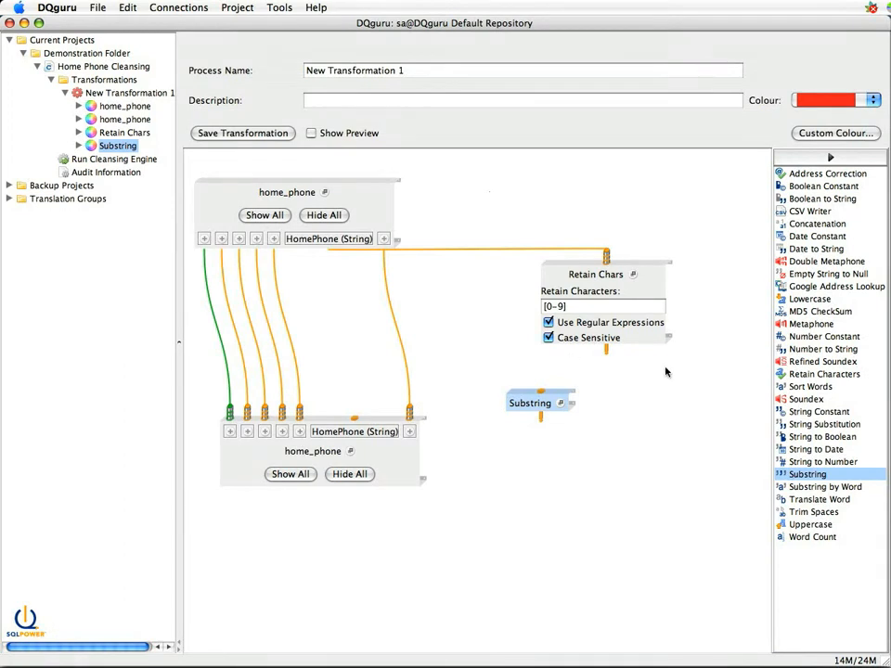
pyautogui.moveTo(605, 349); pyautogui.dragTo(541, 387)
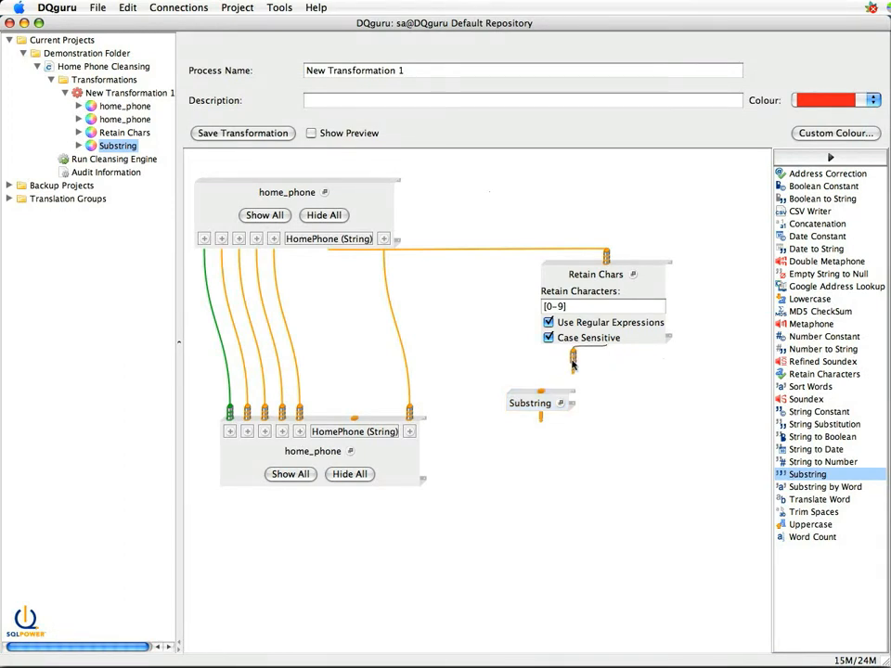
pyautogui.click(560, 402)
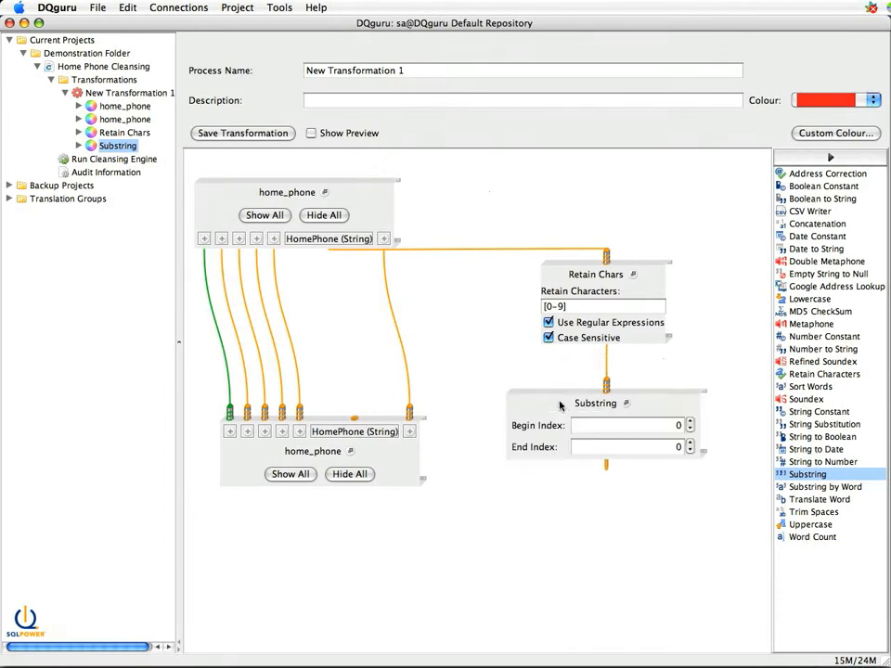
pyautogui.doubleClick(663, 440)
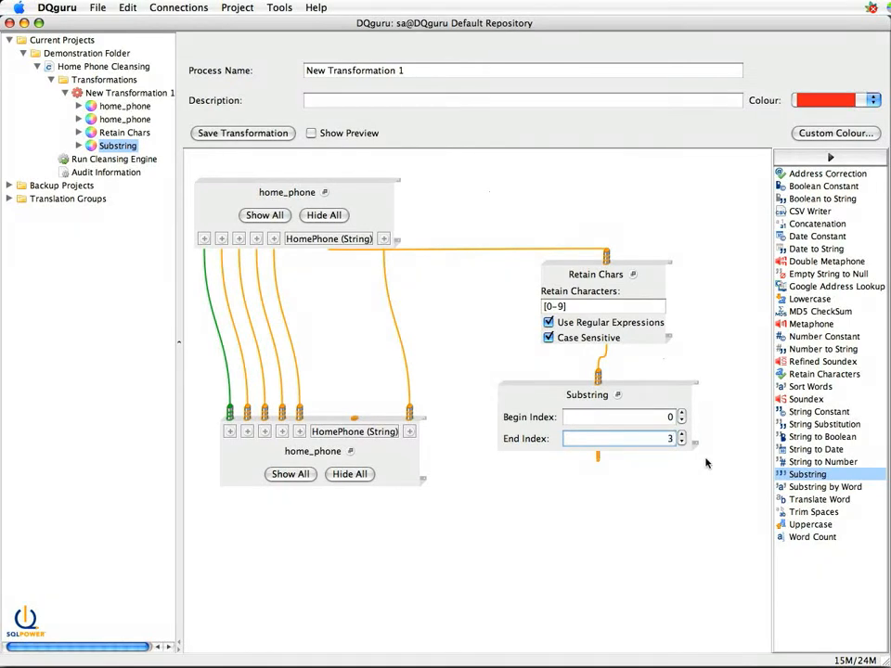
pyautogui.moveTo(620, 398); pyautogui.dragTo(597, 393)
pyautogui.click(596, 391)
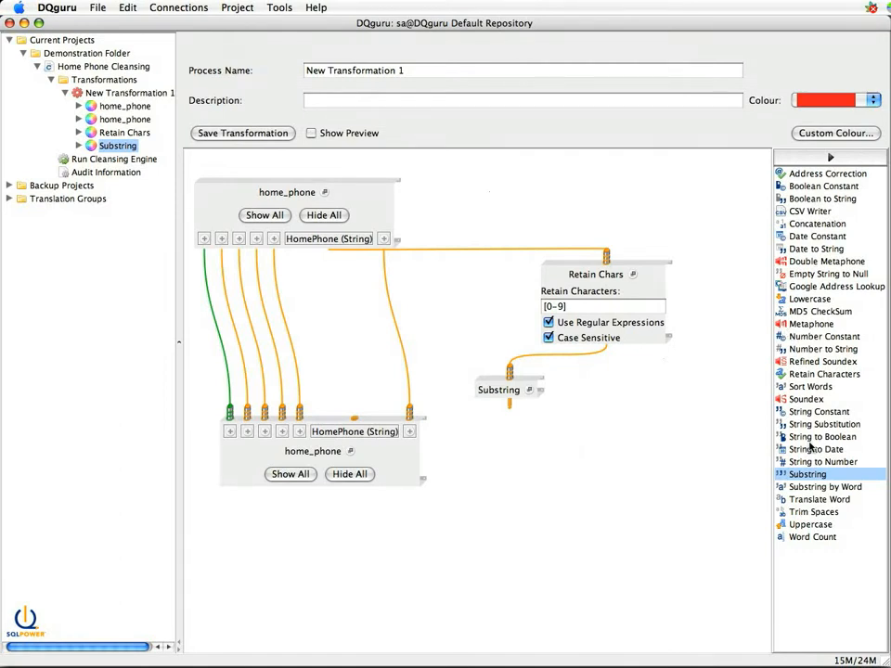
# Step: Add a second Substring block fed by the Retain Chars output and expand it within the visible canvas
pyautogui.moveTo(804, 479); pyautogui.dragTo(654, 409)
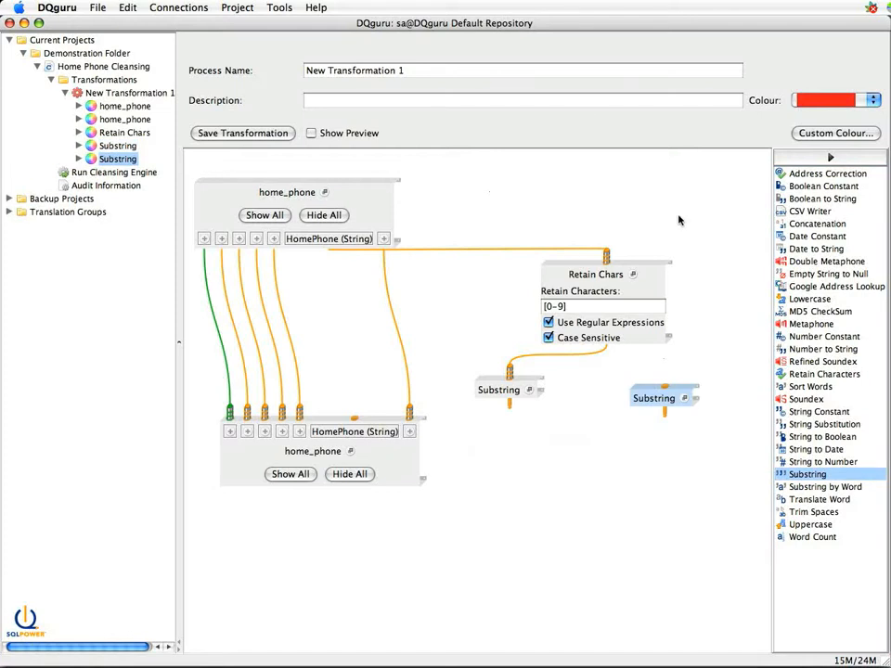
pyautogui.moveTo(604, 344); pyautogui.dragTo(664, 376)
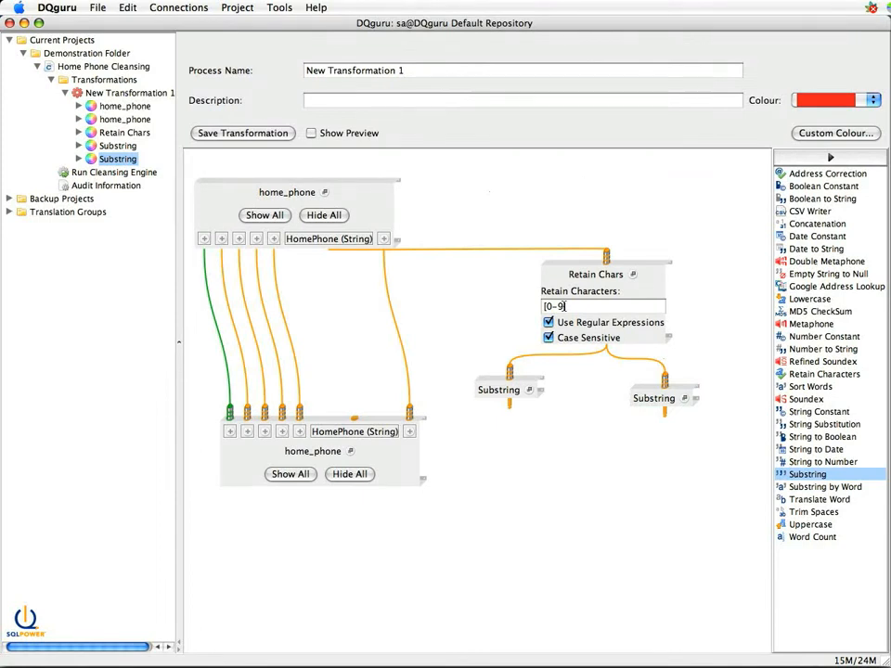
pyautogui.click(685, 400)
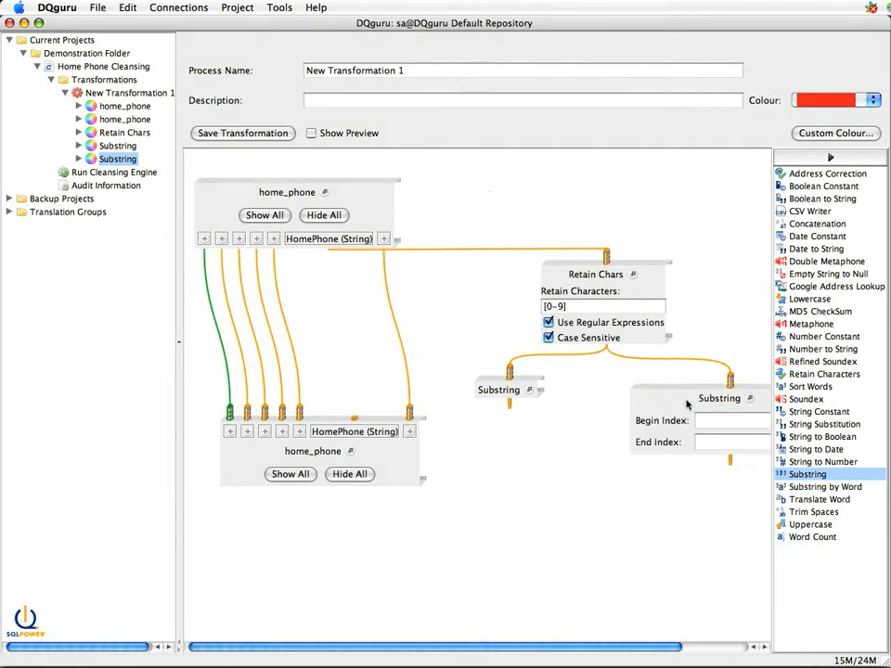
pyautogui.moveTo(718, 410); pyautogui.dragTo(613, 377)
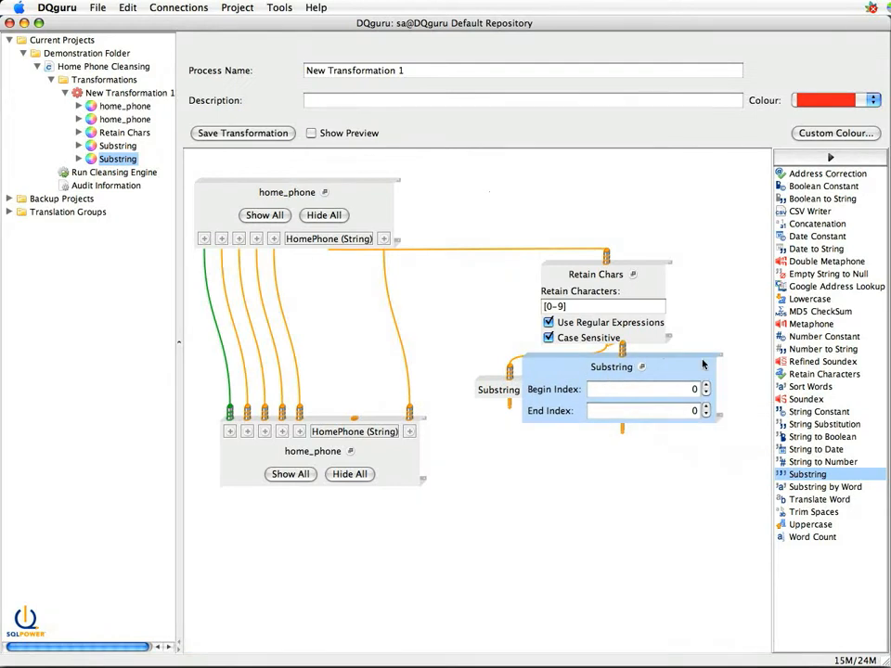
pyautogui.moveTo(702, 365); pyautogui.dragTo(722, 365)
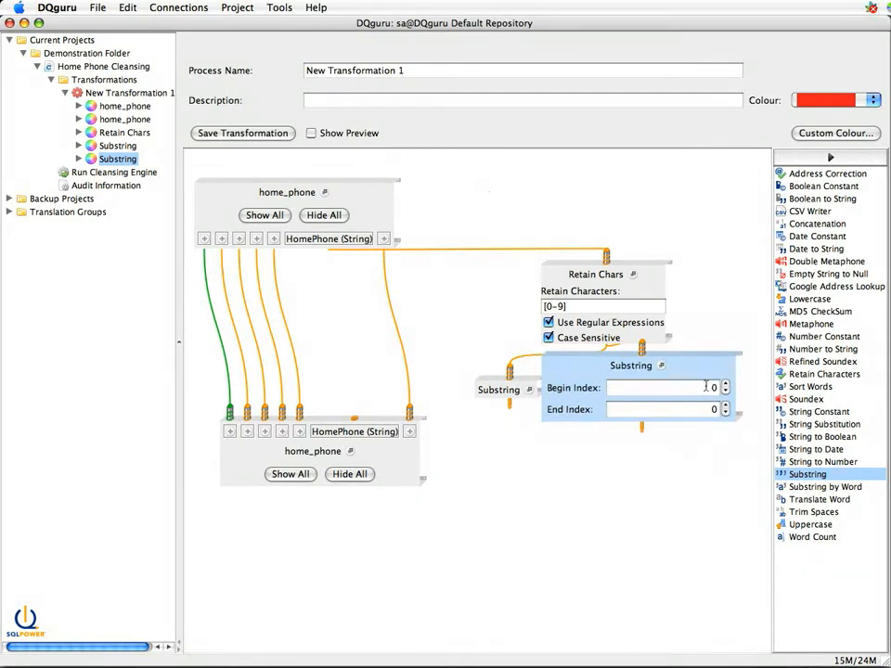
# Step: Set the second Substring block's Begin Index to 3 and End Index to 7, then collapse it beside the first Substring
pyautogui.click(707, 386)
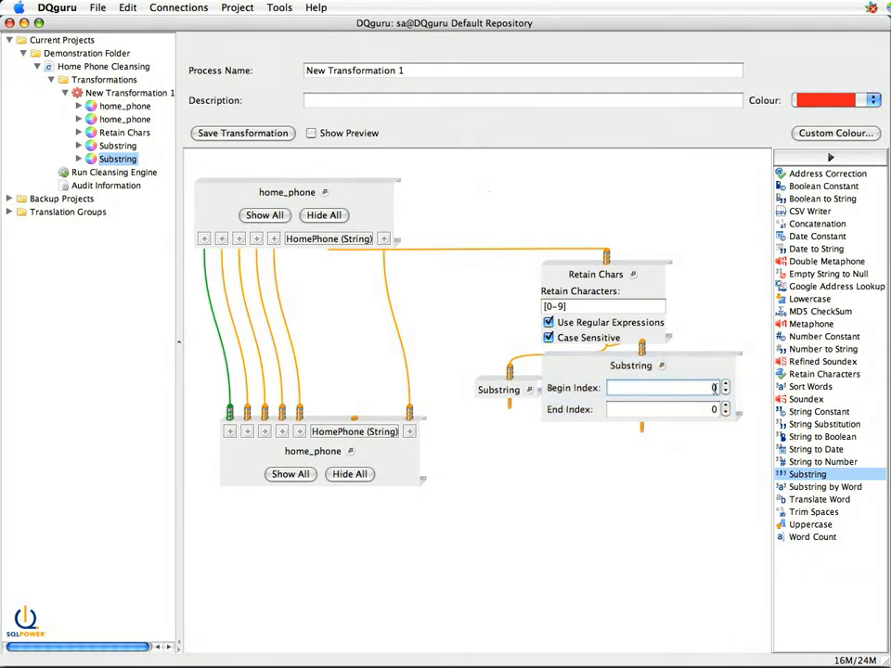
pyautogui.write('4')
pyautogui.doubleClick(713, 411)
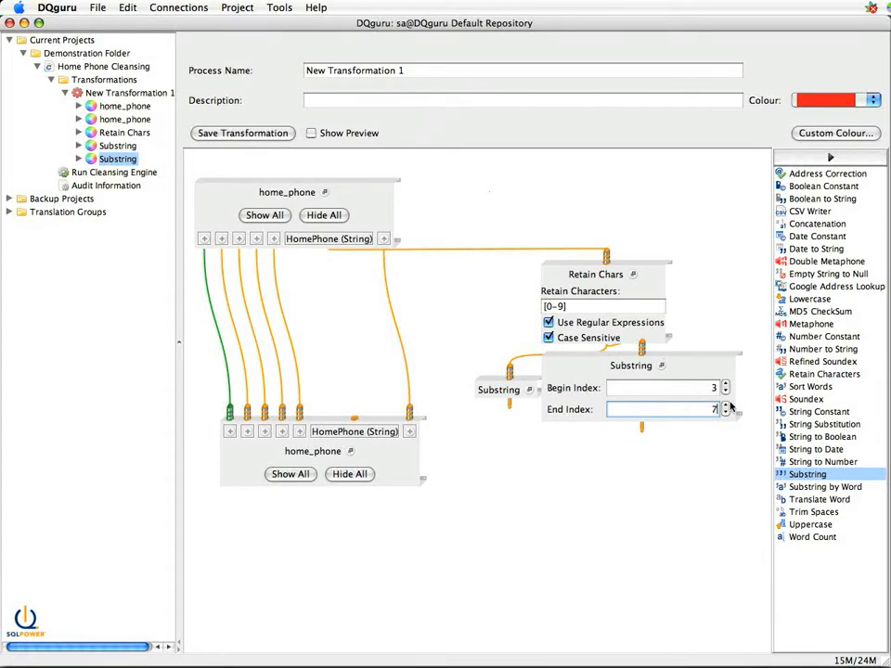
pyautogui.write('7')
pyautogui.click(662, 366)
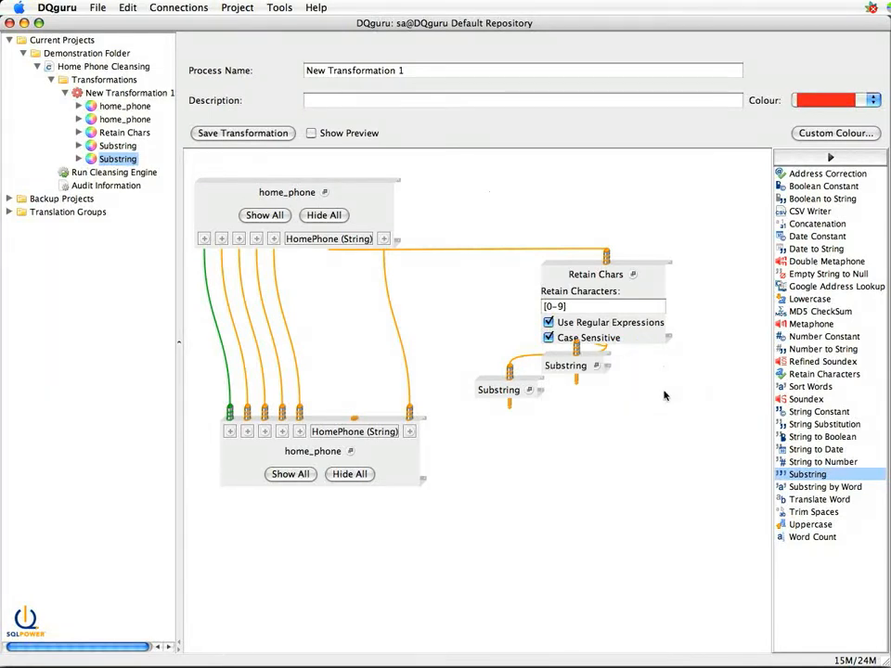
pyautogui.moveTo(591, 364); pyautogui.dragTo(636, 389)
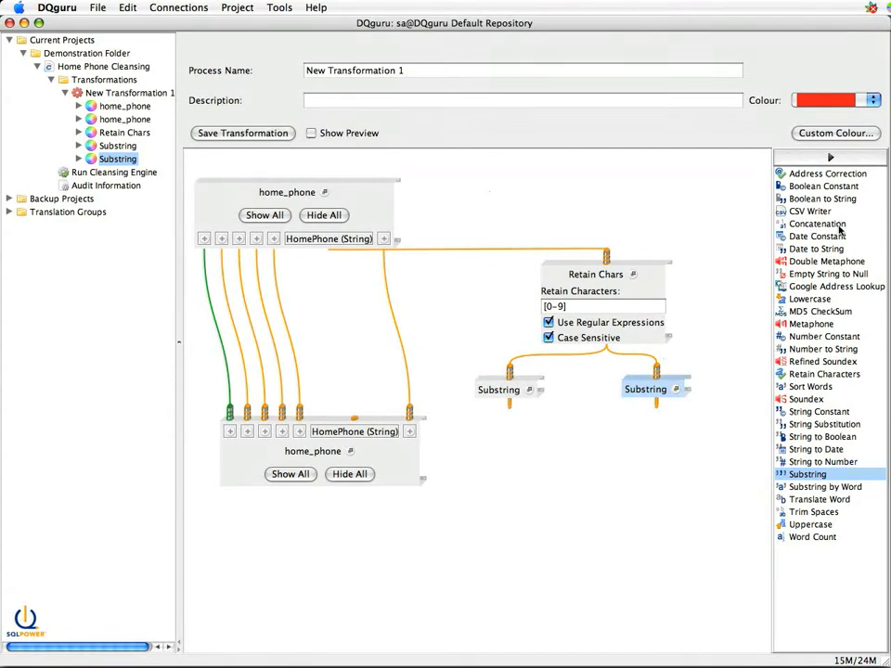
# Step: Add a Concatenation block below the Substring blocks, connect both of their outputs to it and set its delimiter to "-"
pyautogui.moveTo(836, 224); pyautogui.dragTo(565, 468)
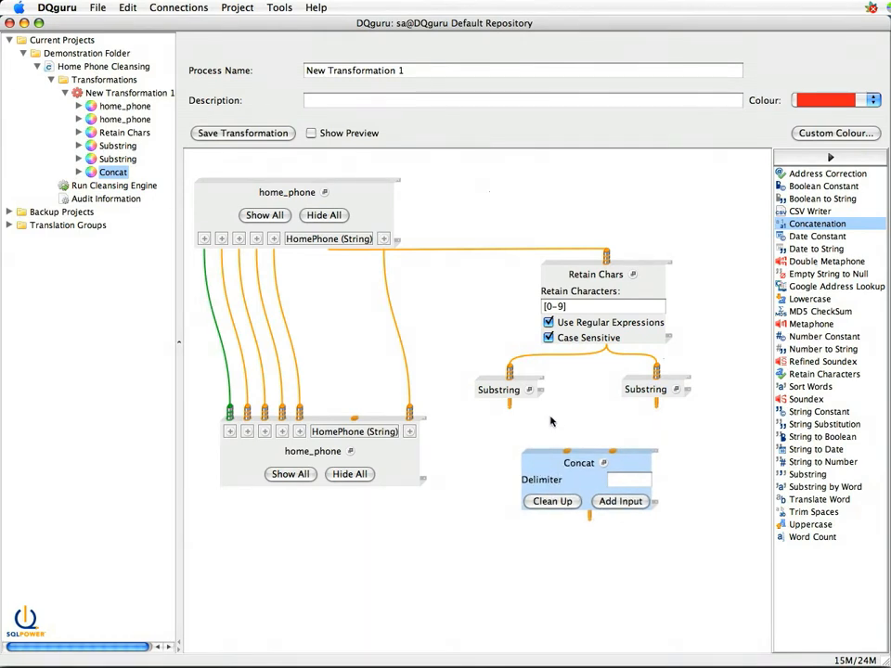
pyautogui.moveTo(508, 402); pyautogui.dragTo(566, 441)
pyautogui.moveTo(657, 401); pyautogui.dragTo(612, 444)
pyautogui.click(623, 478)
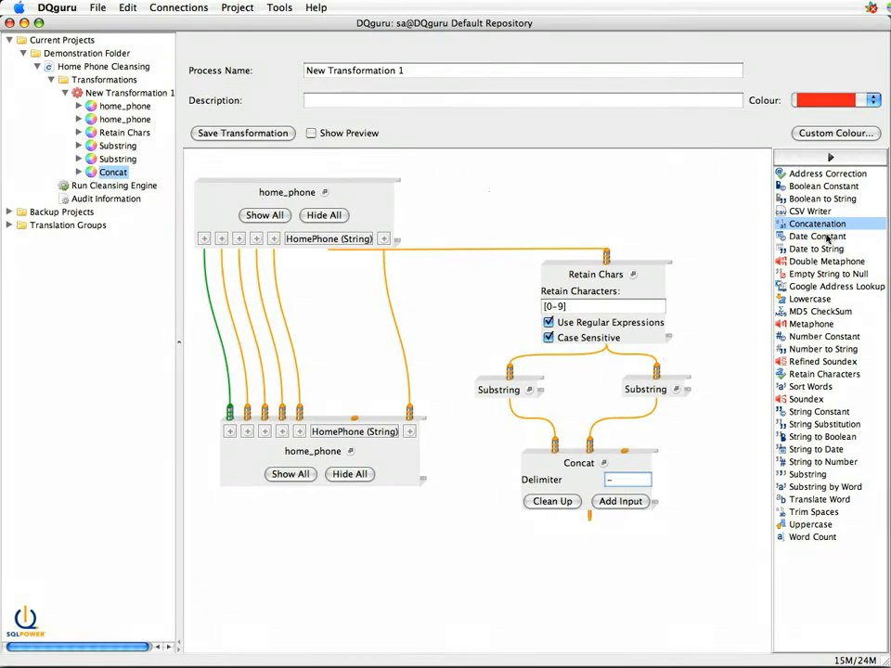
pyautogui.moveTo(813, 412); pyautogui.dragTo(691, 419)
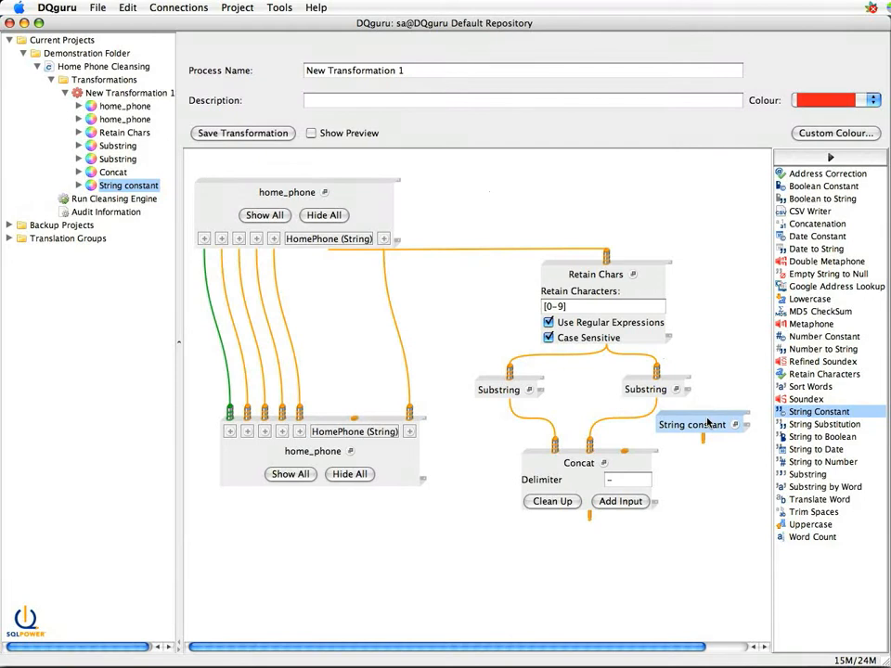
pyautogui.rightClick(713, 421)
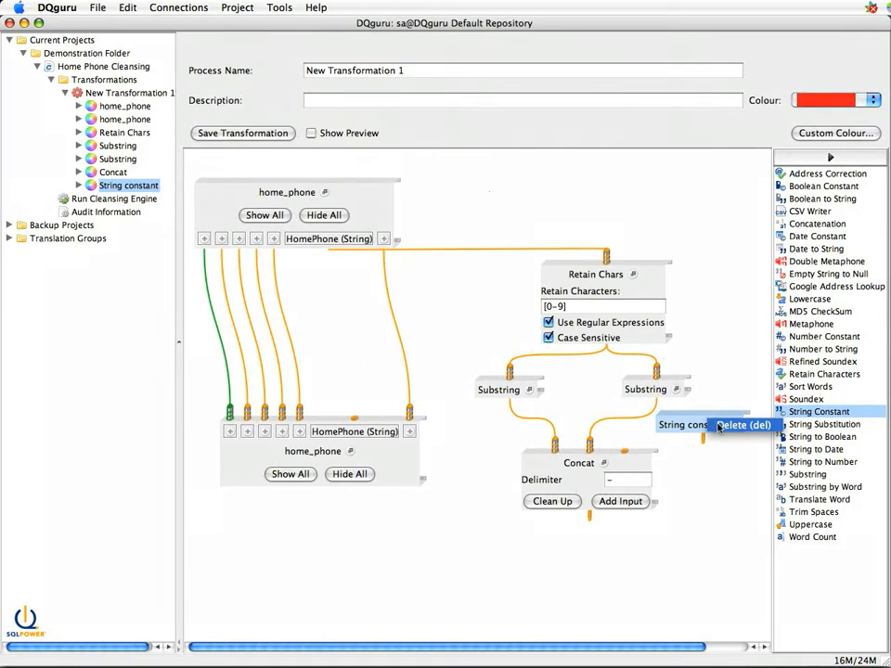
pyautogui.click(723, 426)
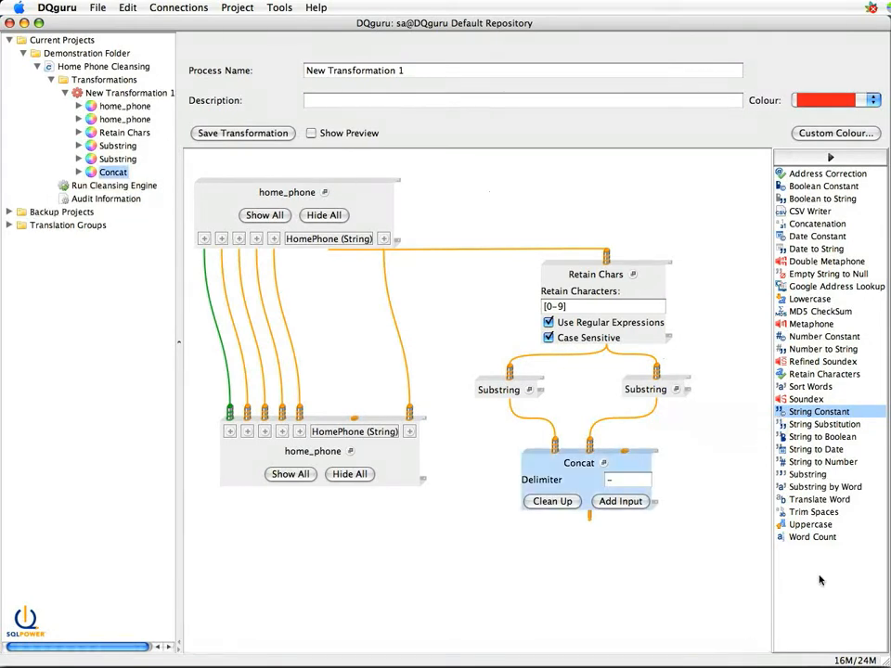